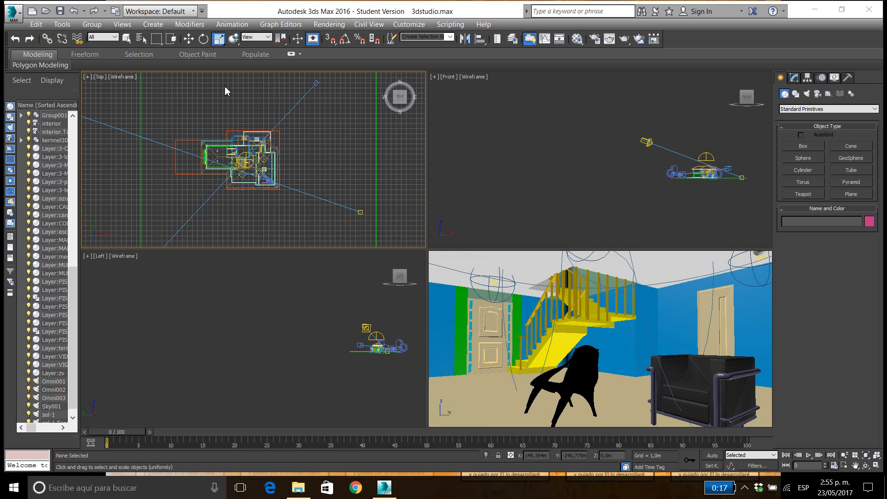
Step: Start saving the scene under a new name and browse to ACADEMIA > diplomado > 2017-1 on the Data (D:) drive
{"action": "left_click", "coordinate": [60, 10]}
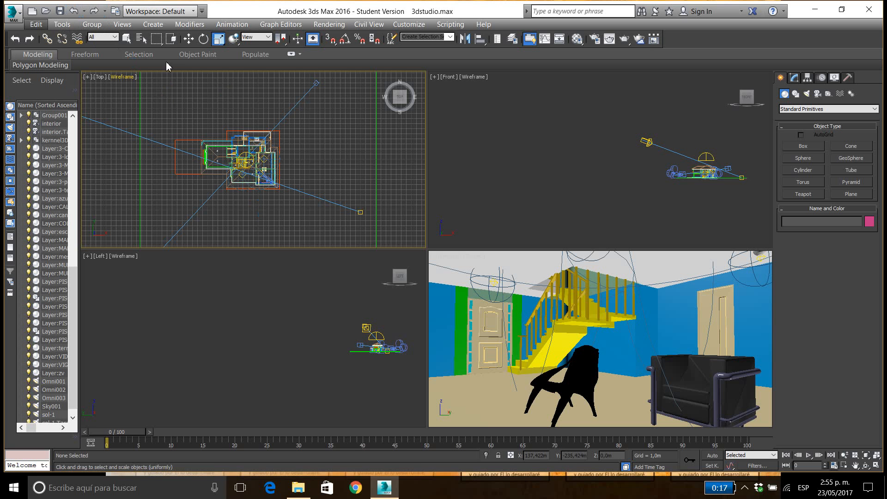
{"action": "left_click", "coordinate": [13, 14]}
{"action": "left_click", "coordinate": [46, 146]}
{"action": "left_click", "coordinate": [136, 48]}
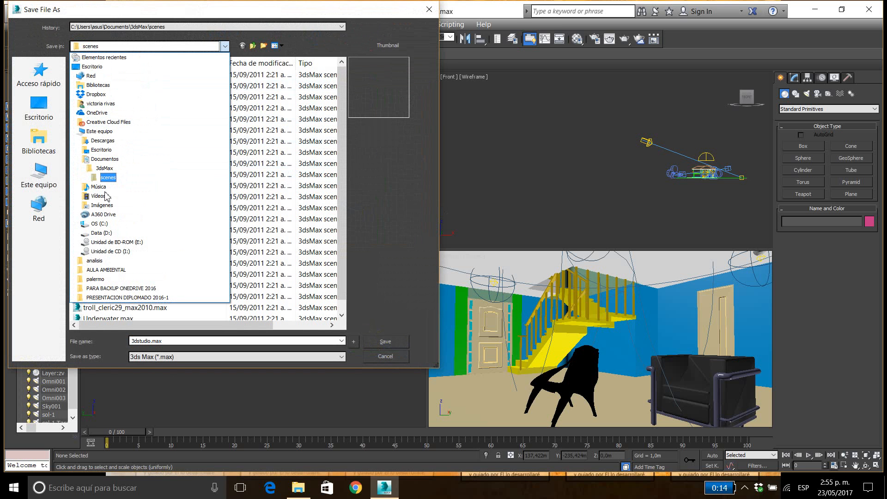
{"action": "left_click", "coordinate": [100, 233]}
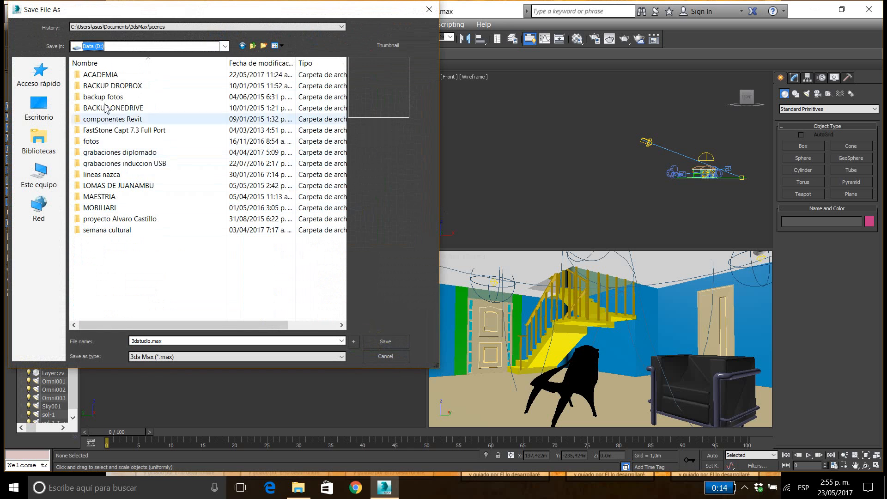
{"action": "double_click", "coordinate": [100, 75]}
{"action": "double_click", "coordinate": [102, 98]}
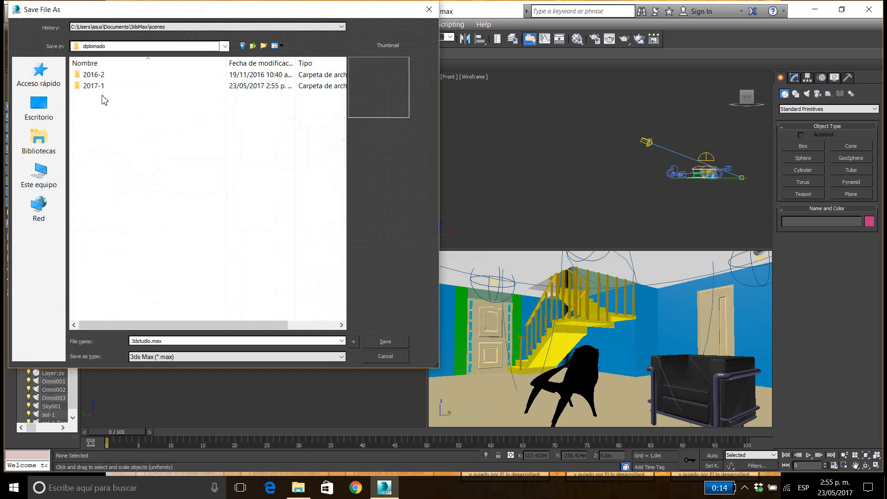
{"action": "double_click", "coordinate": [99, 86]}
Step: Save a copy of the scene in the 2017-1 folder as 3dstudio-FOTOMETRICA.max
{"action": "left_click", "coordinate": [106, 113]}
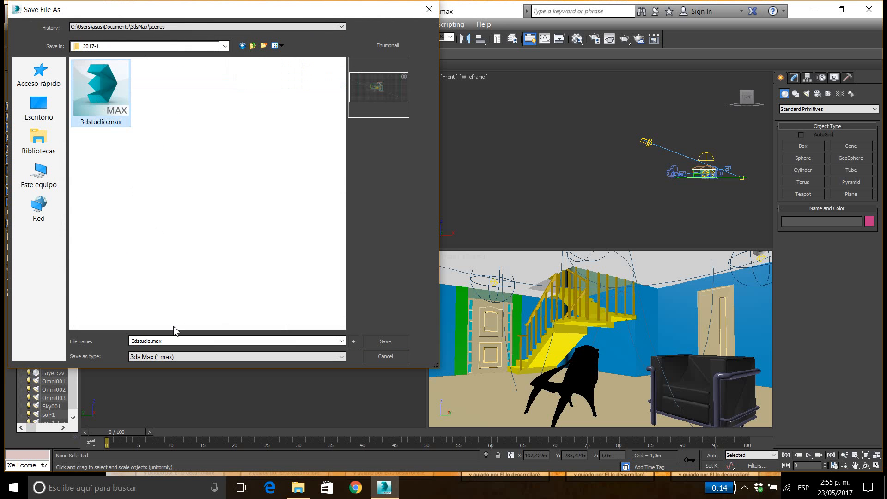
{"action": "left_click", "coordinate": [150, 341]}
{"action": "left_click", "coordinate": [148, 341]}
{"action": "left_click", "coordinate": [152, 341]}
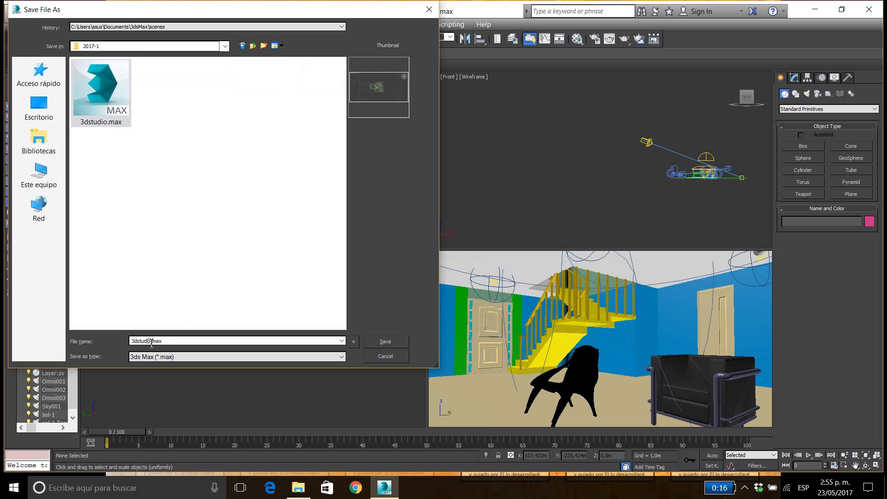
{"action": "type", "text": "-FOTOMETRICA"}
{"action": "left_click", "coordinate": [386, 341]}
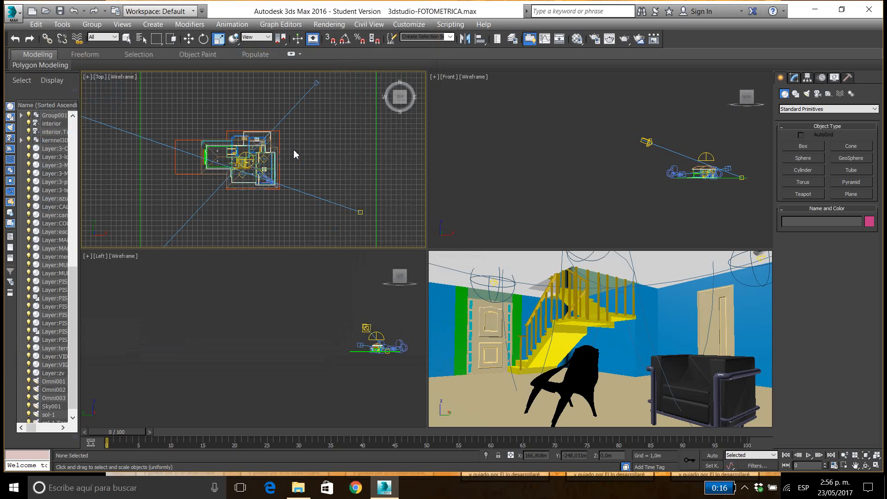
Step: Delete the targeted sun light sol-1 located up and away from the house in the Front view
{"action": "left_click", "coordinate": [643, 146]}
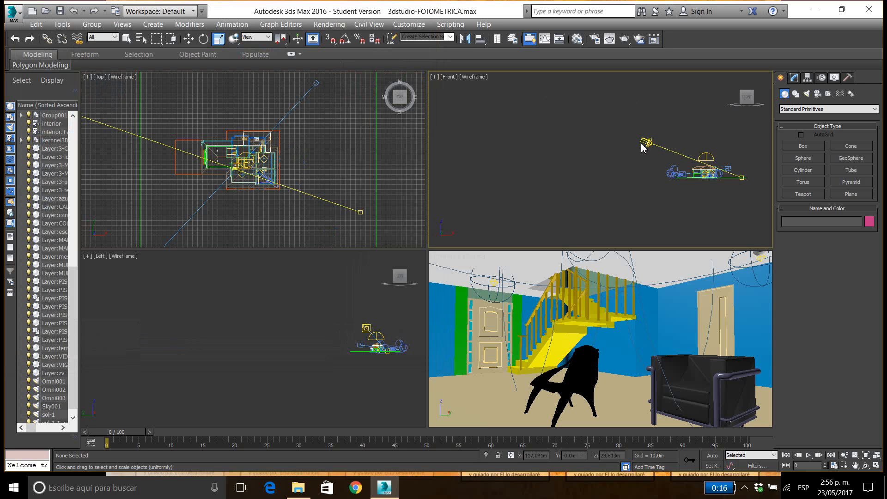
{"action": "left_click", "coordinate": [646, 144]}
{"action": "key", "text": "Delete"}
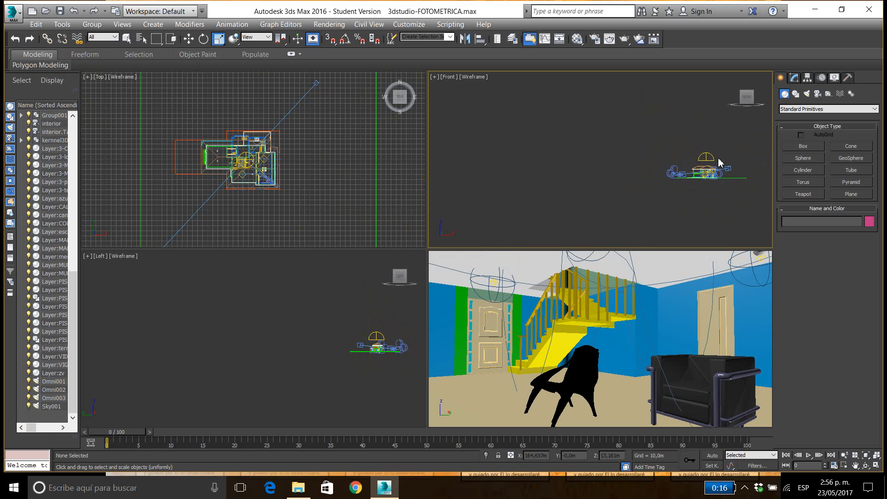
Step: Limit the selection filter to Lights and delete the skylight floating above the roof in the Front view
{"action": "middle_click_drag", "start_coordinate": [718, 159], "coordinate": [713, 158]}
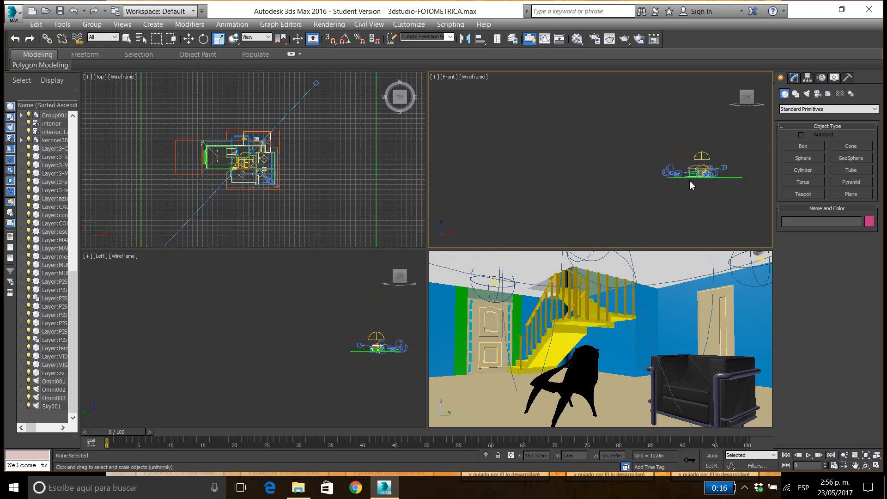
{"action": "left_click", "coordinate": [845, 455]}
{"action": "left_click_drag", "start_coordinate": [711, 216], "coordinate": [732, 103]}
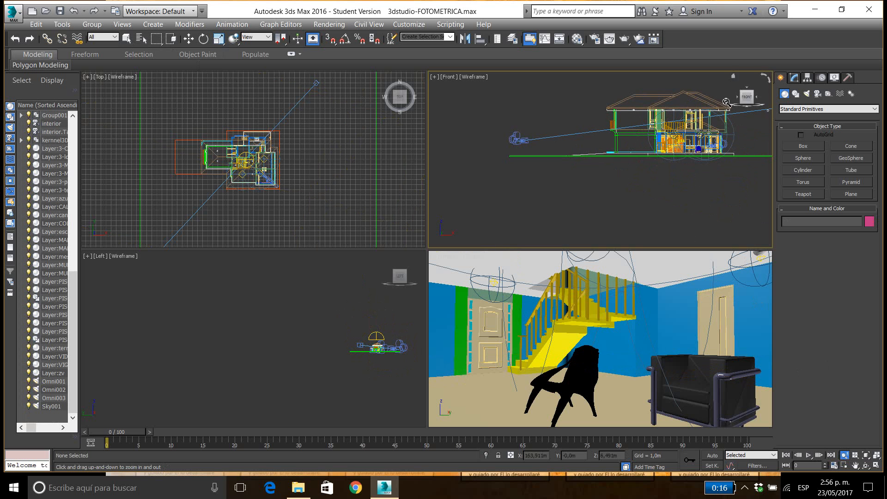
{"action": "left_click", "coordinate": [856, 465]}
{"action": "left_click_drag", "start_coordinate": [645, 153], "coordinate": [573, 218]}
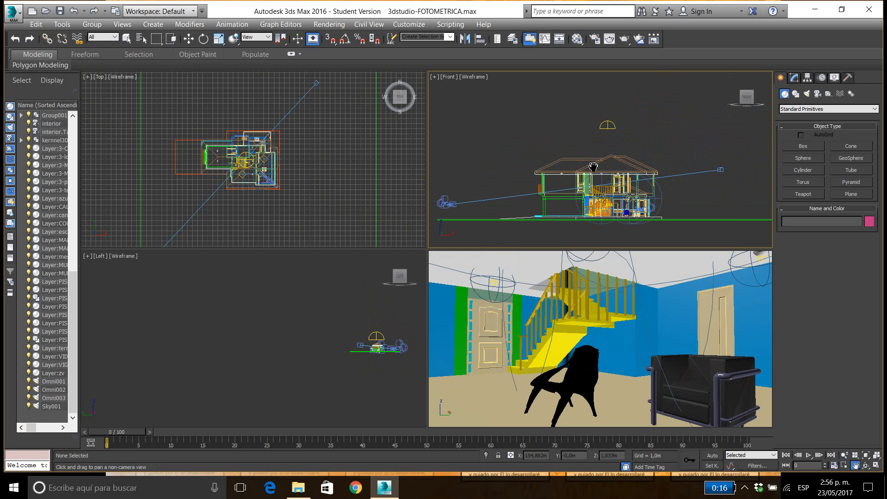
{"action": "key", "text": "r"}
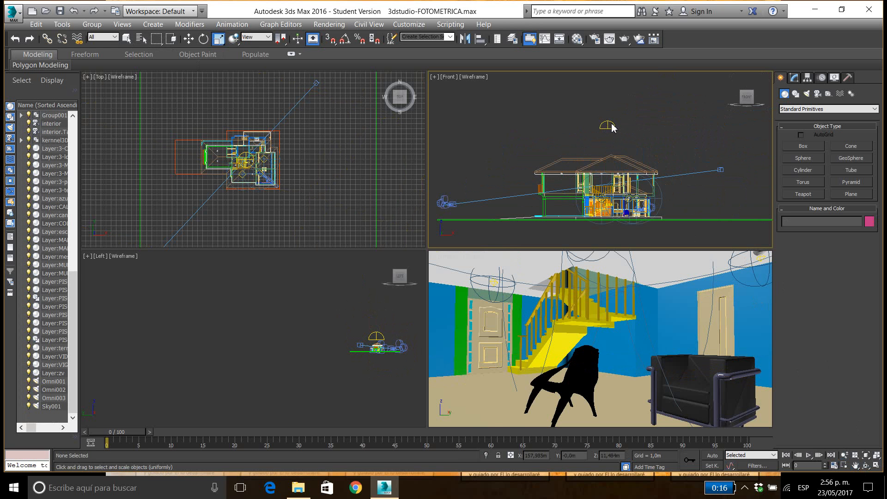
{"action": "left_click", "coordinate": [601, 190]}
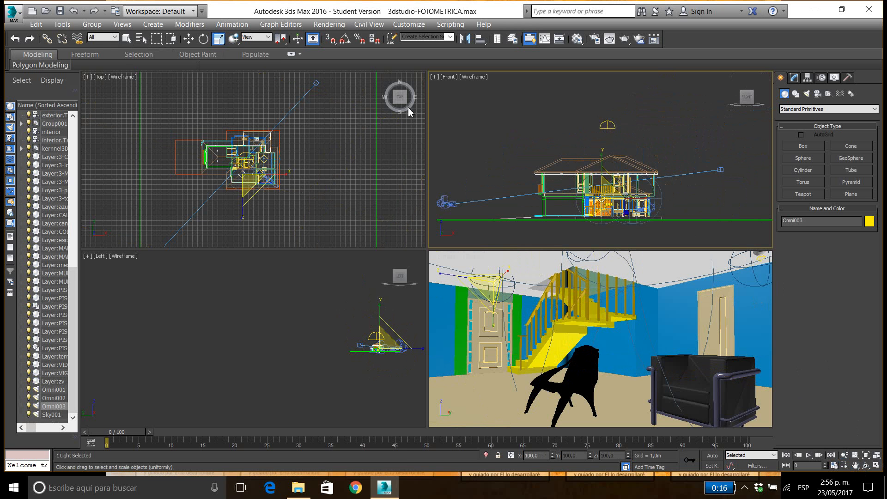
{"action": "left_click", "coordinate": [102, 37]}
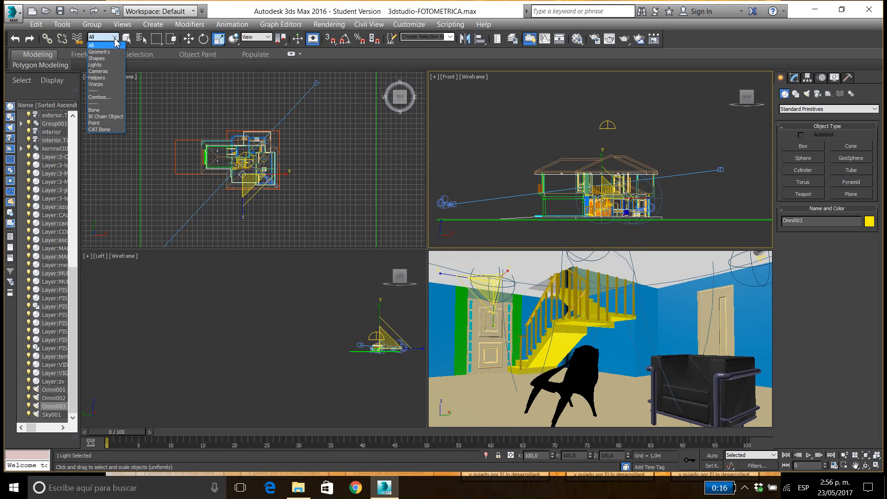
{"action": "left_click", "coordinate": [95, 65]}
{"action": "left_click_drag", "start_coordinate": [634, 112], "coordinate": [587, 140]}
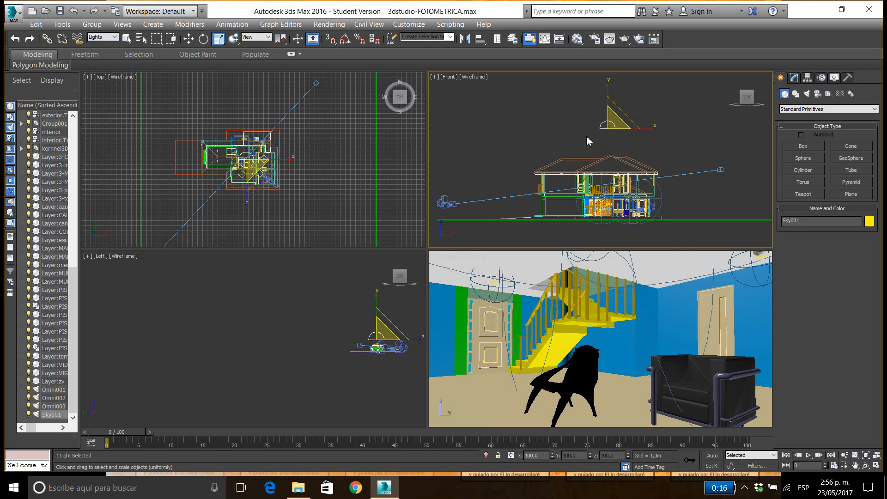
{"action": "key", "text": "Delete"}
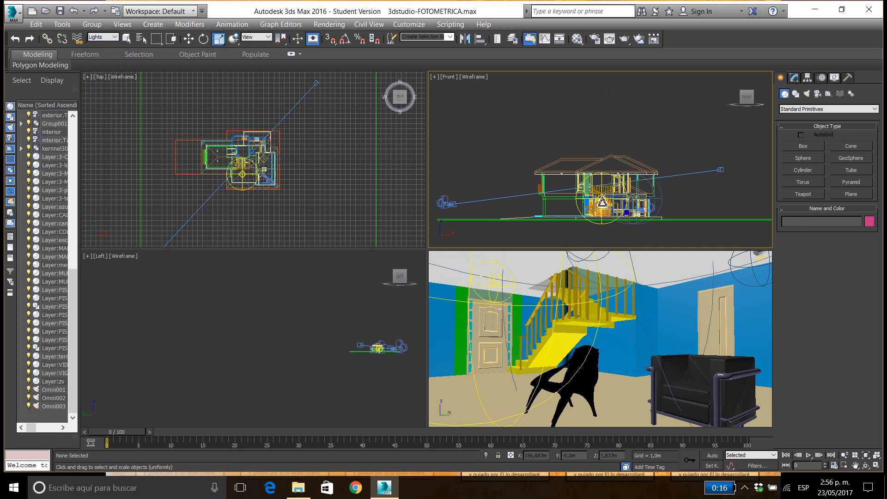
Step: Delete the three omni lights inside the house on the ground floor
{"action": "key", "text": "Delete"}
{"action": "left_click", "coordinate": [630, 197]}
{"action": "key", "text": "Delete"}
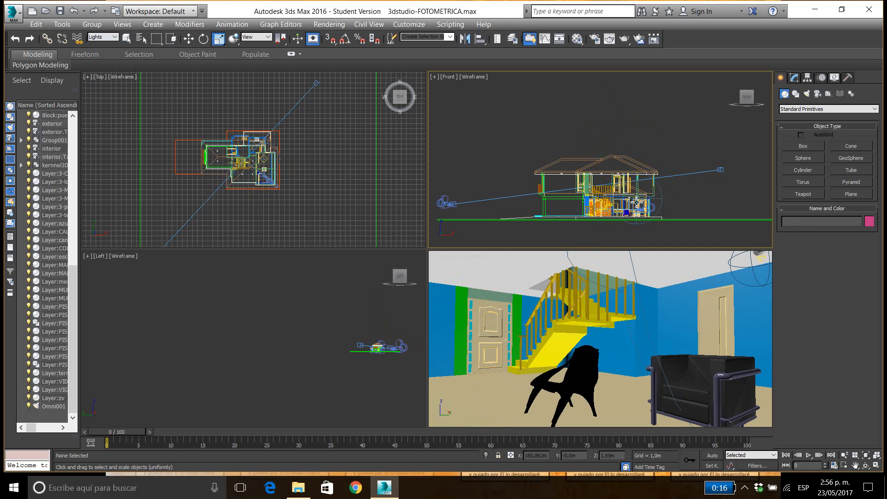
{"action": "left_click", "coordinate": [636, 198]}
{"action": "key", "text": "Delete"}
Step: Render the interior camera view to check the scene without its lights, and close the rendered frame
{"action": "left_click", "coordinate": [275, 212]}
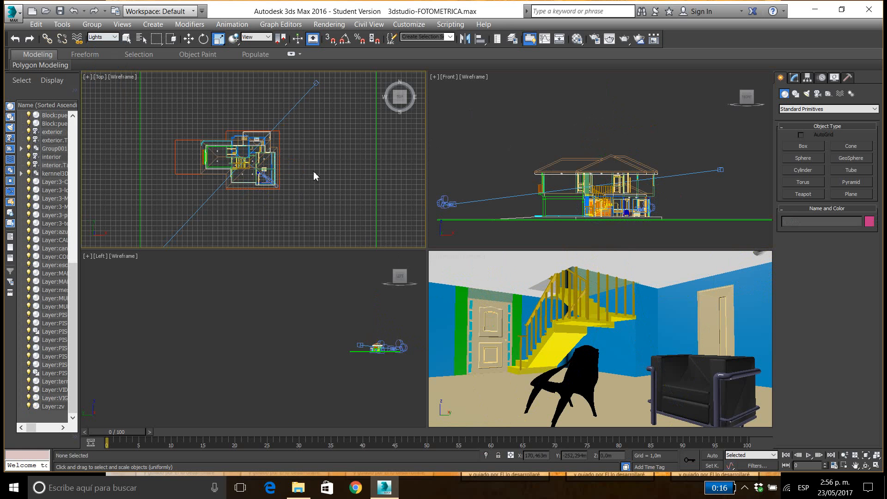
{"action": "left_click", "coordinate": [844, 455]}
{"action": "left_click_drag", "start_coordinate": [367, 245], "coordinate": [274, 162]}
{"action": "key", "text": "r"}
{"action": "left_click", "coordinate": [491, 271]}
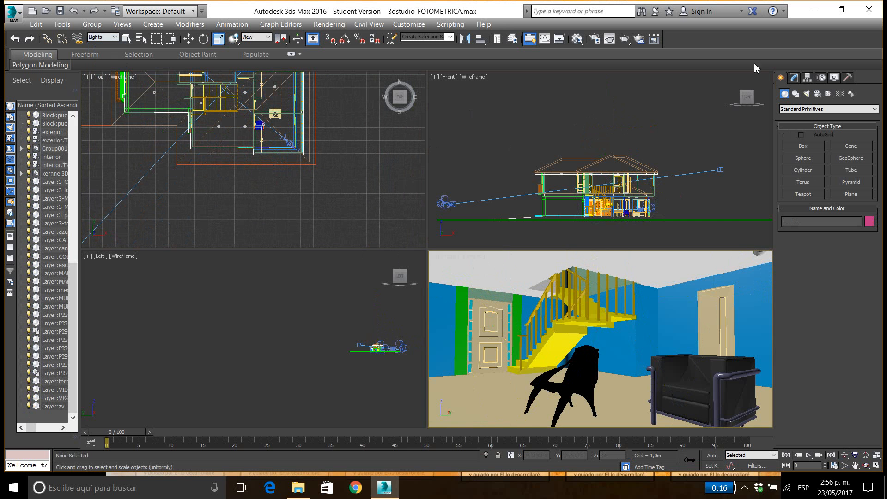
{"action": "left_click", "coordinate": [637, 40]}
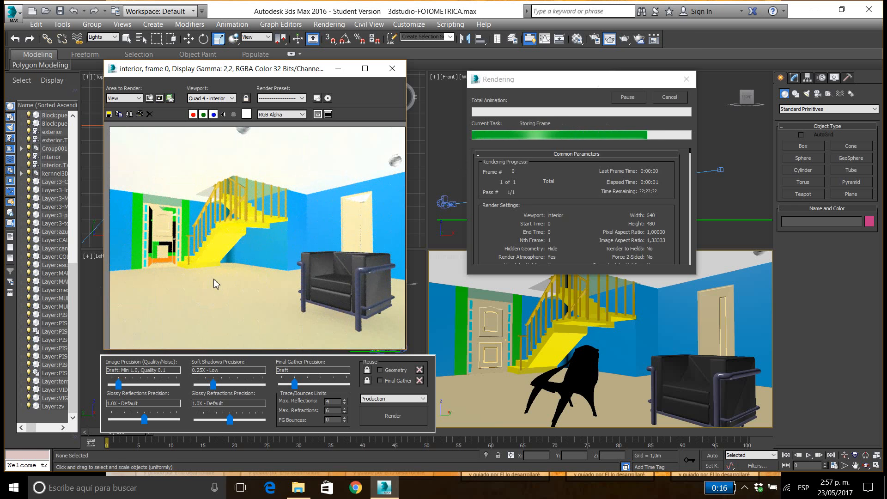
{"action": "left_click", "coordinate": [391, 68]}
Step: Reframe the Top view to examine the whole house, the terrain and the cameras around it
{"action": "left_click", "coordinate": [485, 168]}
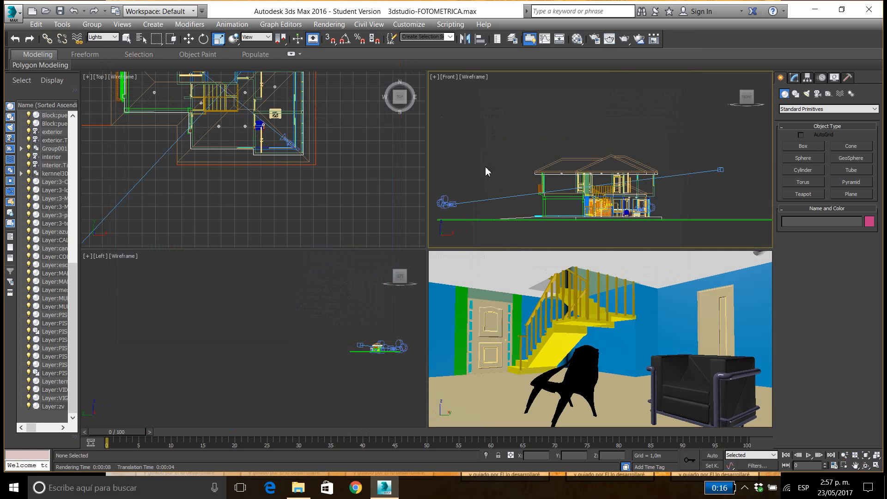
{"action": "left_click", "coordinate": [353, 168]}
{"action": "middle_click_drag", "start_coordinate": [333, 171], "coordinate": [357, 233]}
{"action": "scroll", "coordinate": [450, 233], "scroll_direction": "down", "scroll_amount": 2}
{"action": "left_click", "coordinate": [844, 456]}
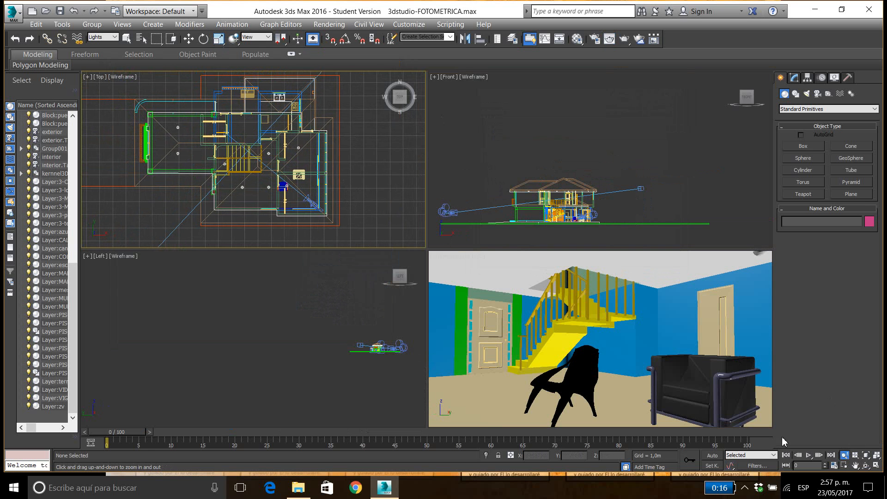
{"action": "left_click_drag", "start_coordinate": [379, 119], "coordinate": [339, 186]}
{"action": "right_click", "coordinate": [339, 186]}
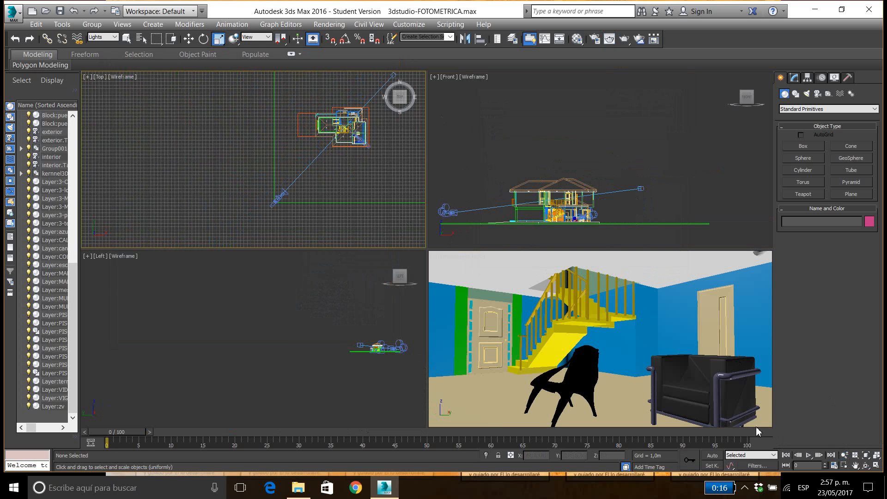
{"action": "left_click", "coordinate": [855, 465]}
{"action": "left_click_drag", "start_coordinate": [363, 151], "coordinate": [270, 183]}
{"action": "right_click", "coordinate": [325, 189]}
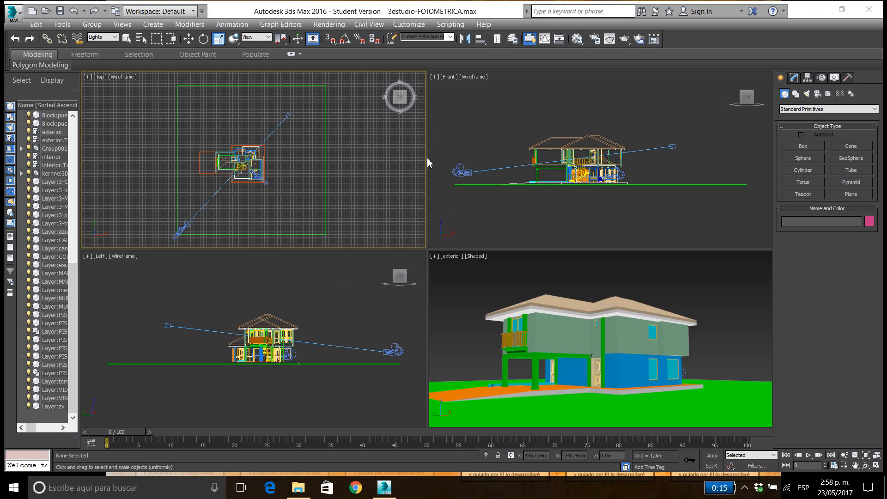
Step: Start creating a Daylight system and accept the recommended mr Photographic Exposure Control with EV = 15
{"action": "left_click", "coordinate": [466, 284]}
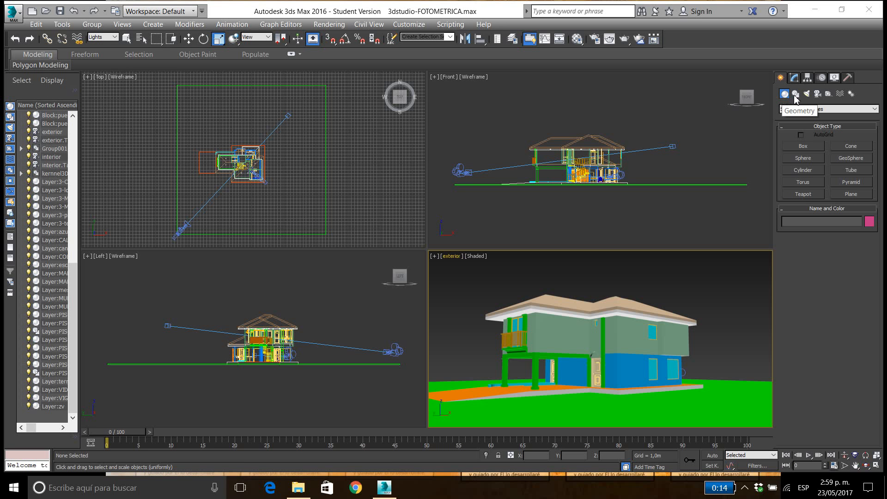
{"action": "left_click", "coordinate": [851, 94]}
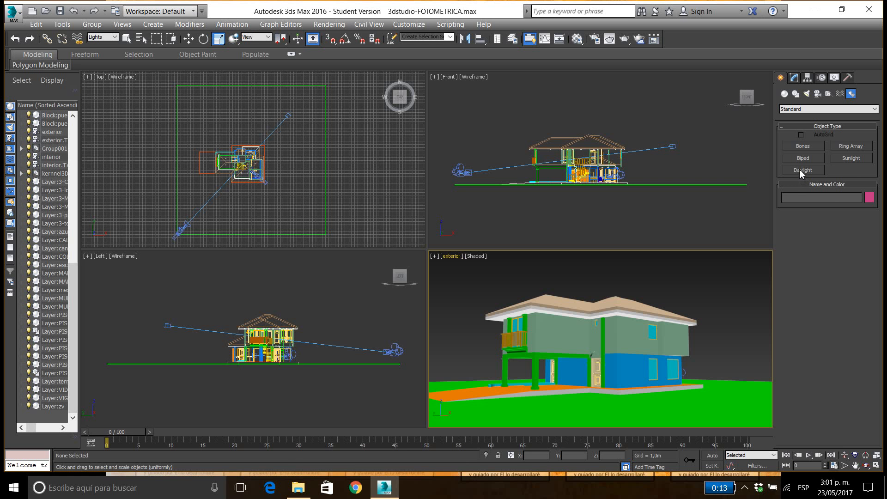
{"action": "left_click", "coordinate": [800, 170]}
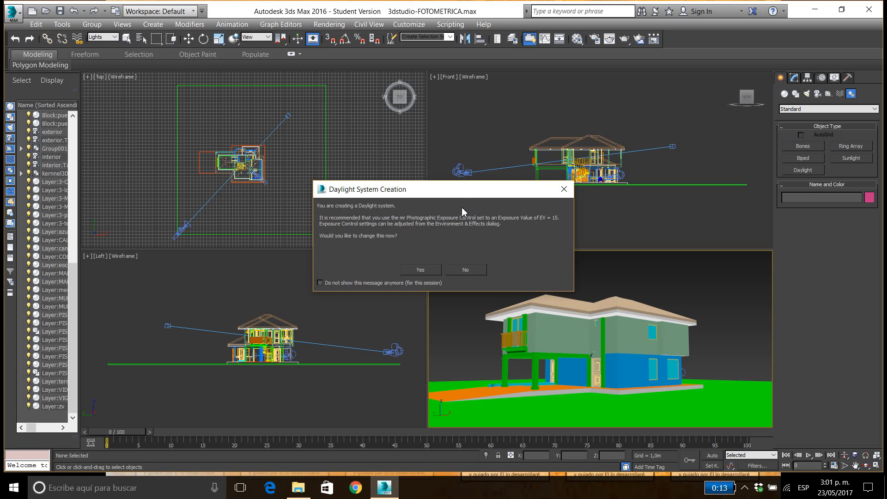
{"action": "left_click", "coordinate": [419, 270]}
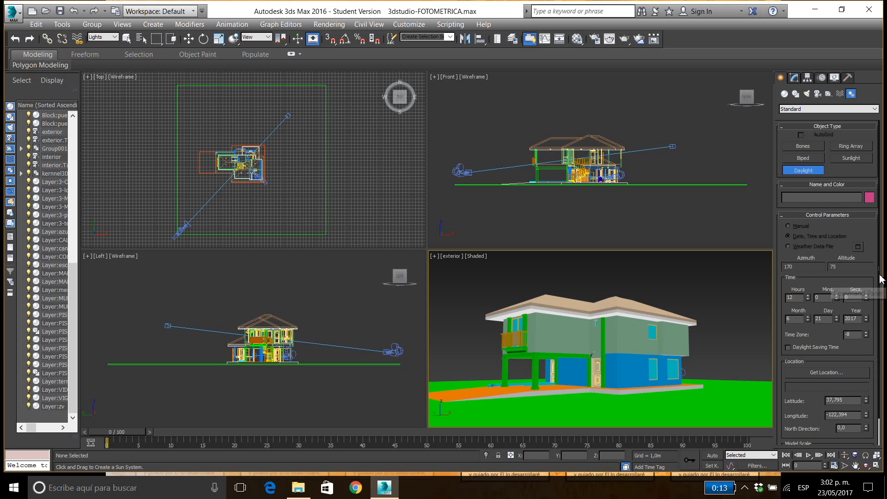
Step: Set the Daylight system's geographic location to Cali, Colombia using the South America map
{"action": "scroll", "coordinate": [859, 295], "scroll_direction": "down", "scroll_amount": 2}
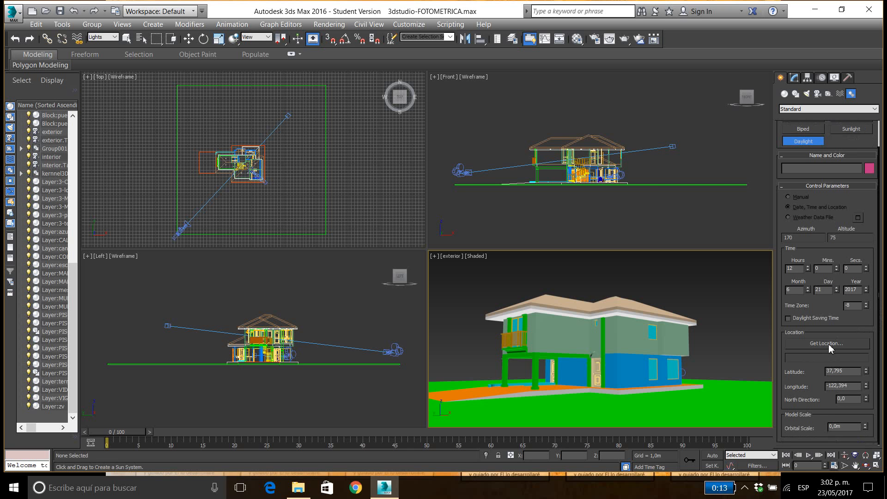
{"action": "left_click", "coordinate": [826, 344]}
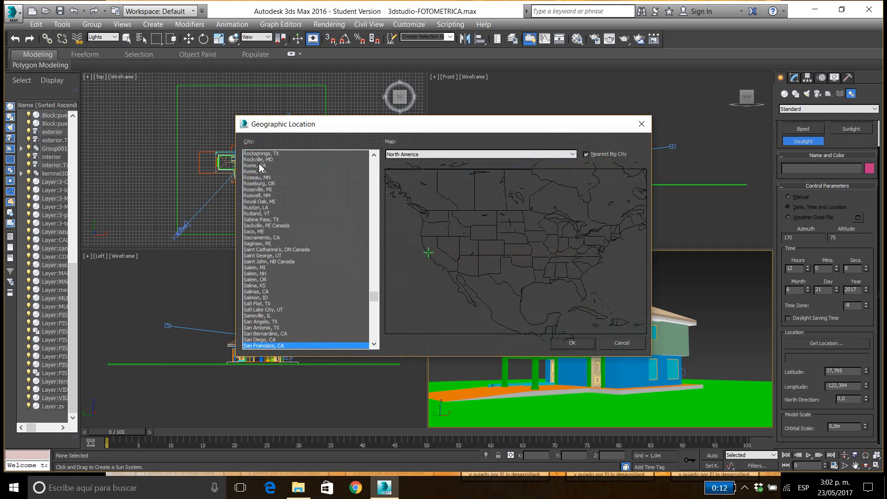
{"action": "left_click", "coordinate": [572, 155]}
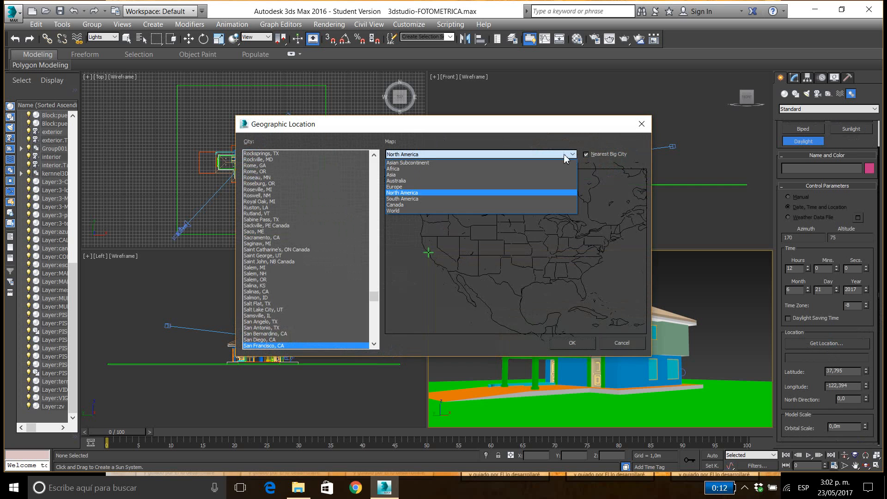
{"action": "left_click", "coordinate": [402, 199]}
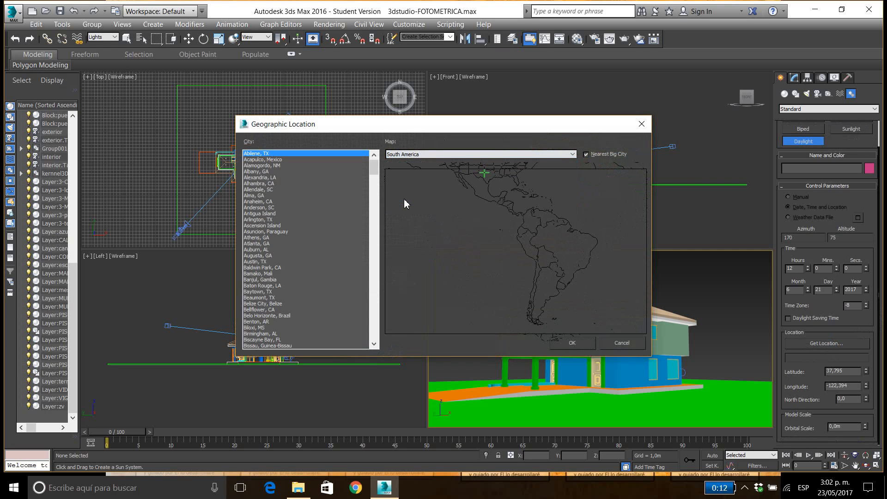
{"action": "left_click", "coordinate": [527, 226]}
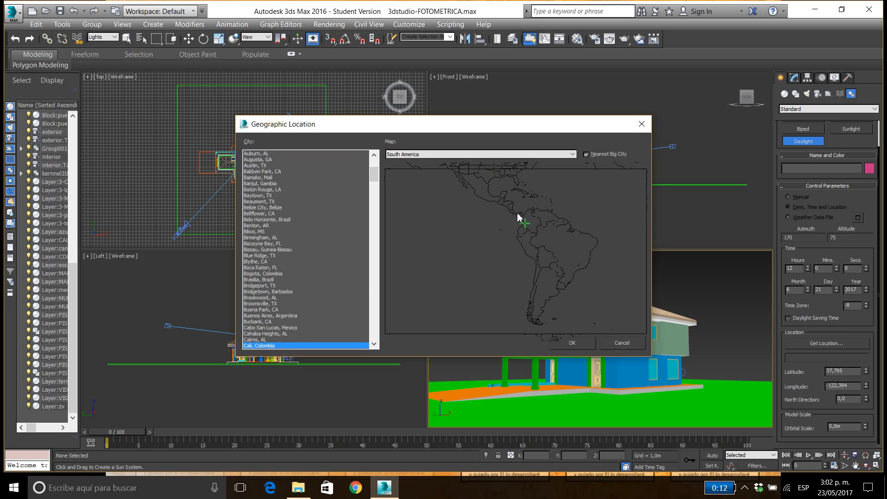
{"action": "left_click", "coordinate": [570, 342]}
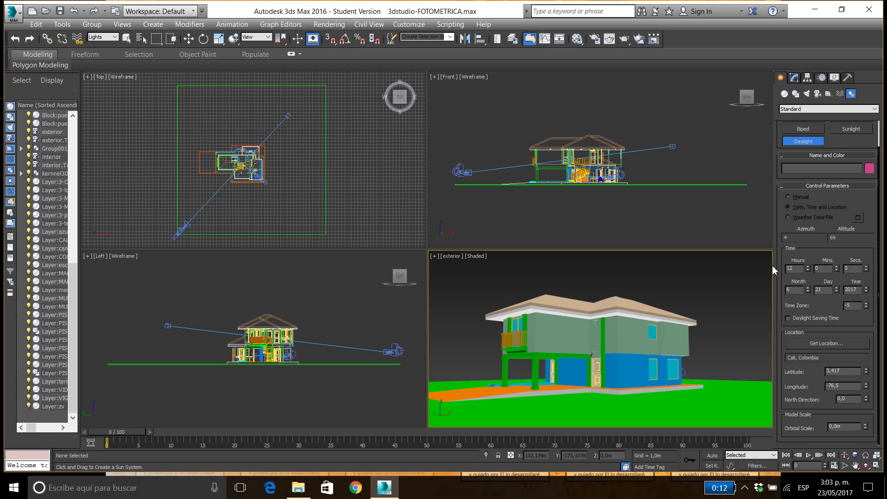
Step: Set the Daylight time to 15 hours and place its compass over the house in the Top view, accepting the mr Physical Sky environment map
{"action": "left_click", "coordinate": [807, 266]}
{"action": "left_click", "coordinate": [808, 266]}
{"action": "mouse_move", "coordinate": [247, 164]}
{"action": "left_mouse_down"}
{"action": "mouse_move", "coordinate": [249, 189]}
{"action": "mouse_move", "coordinate": [241, 165]}
{"action": "left_mouse_up"}
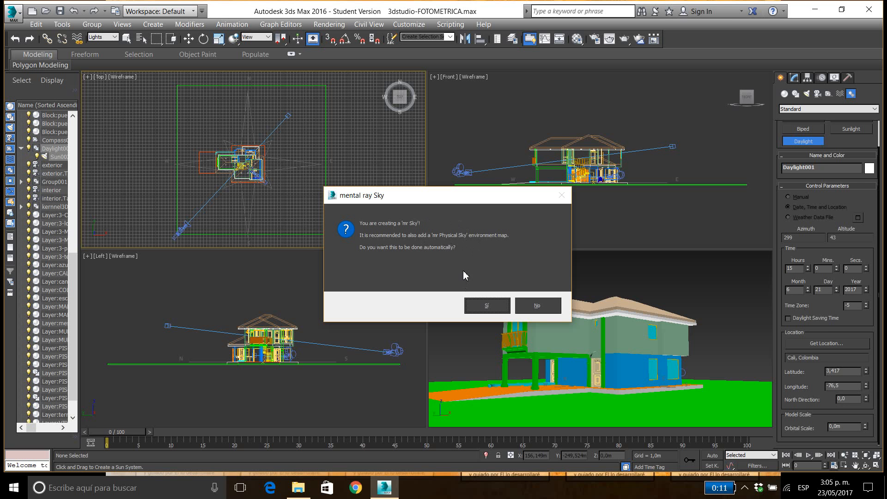
{"action": "left_click", "coordinate": [487, 307]}
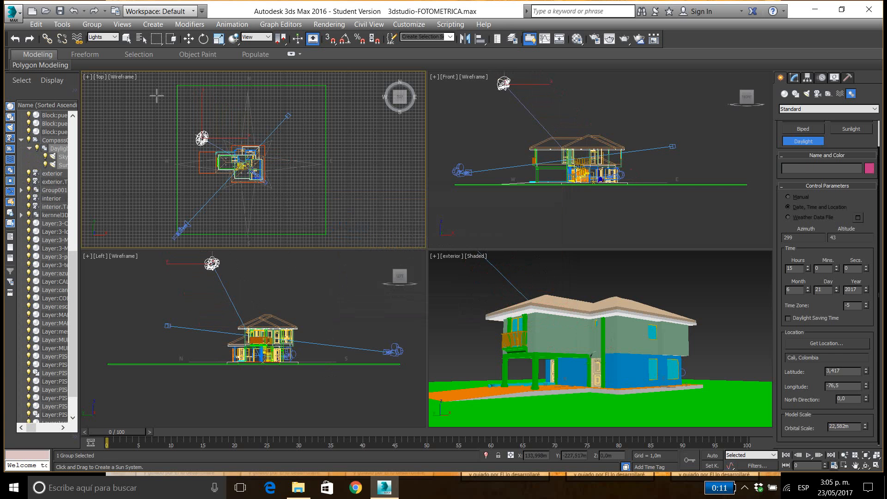
Step: Finish creating the Daylight system with an orbital scale of about 20.7 m, and deselect it
{"action": "left_click", "coordinate": [127, 71]}
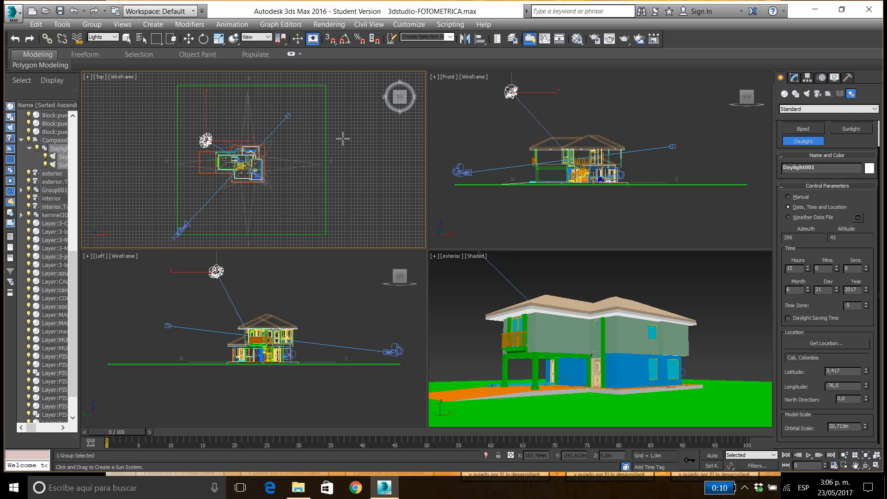
{"action": "key", "text": "r"}
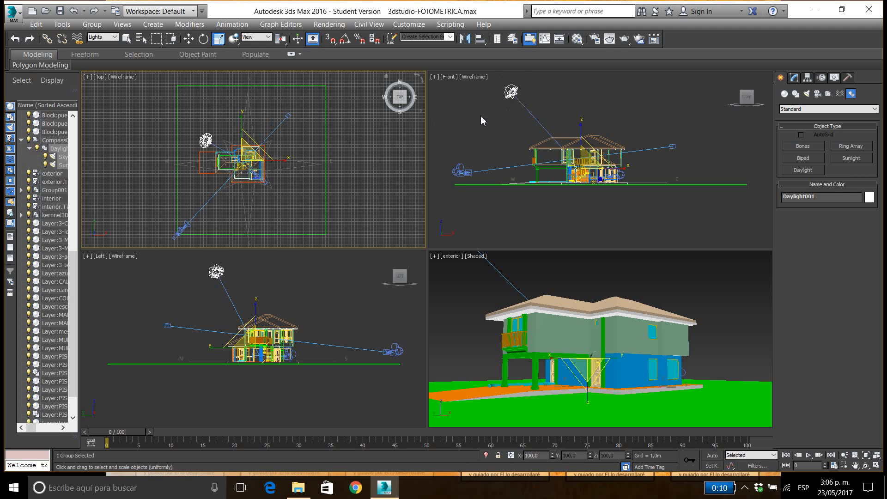
{"action": "left_click", "coordinate": [494, 102]}
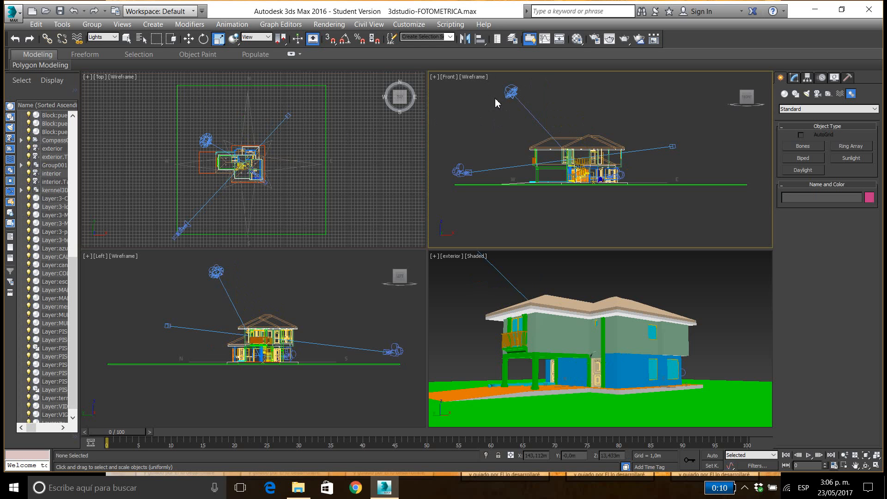
Step: Render the exterior camera view to check the daylight, and close the rendered frame
{"action": "left_click", "coordinate": [457, 272]}
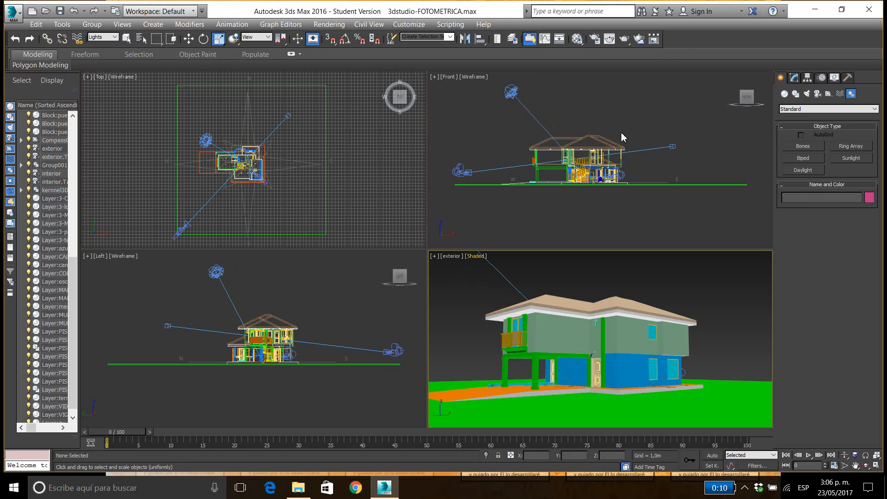
{"action": "left_click", "coordinate": [627, 43]}
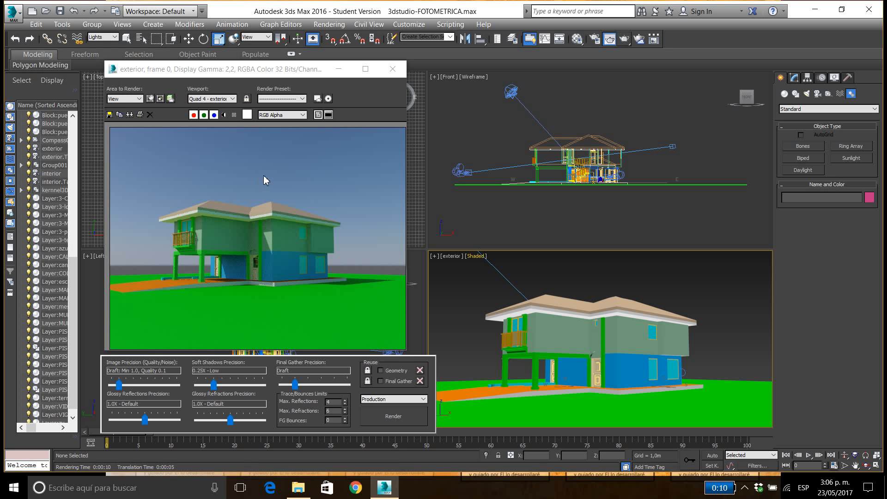
{"action": "left_click", "coordinate": [393, 68]}
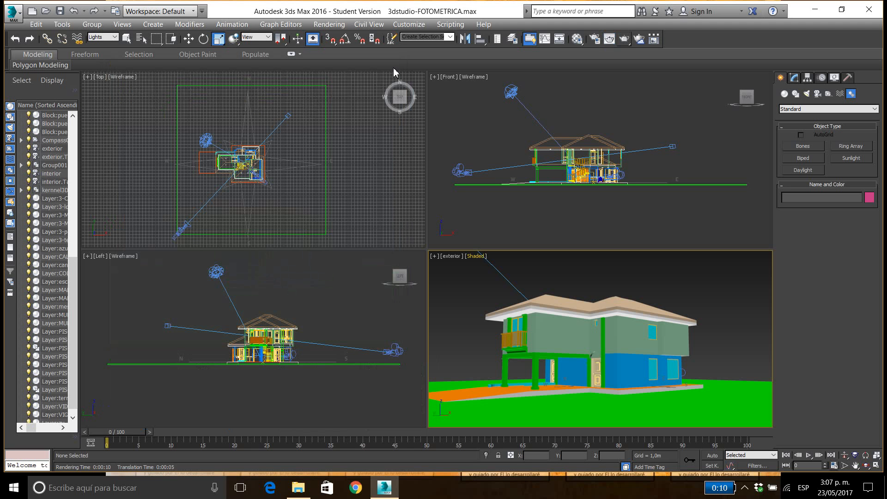
Step: Select the Daylight system and examine its sunlight and skylight type options, keeping mr Sun and mr Sky
{"action": "left_click", "coordinate": [511, 91]}
{"action": "key", "text": "w"}
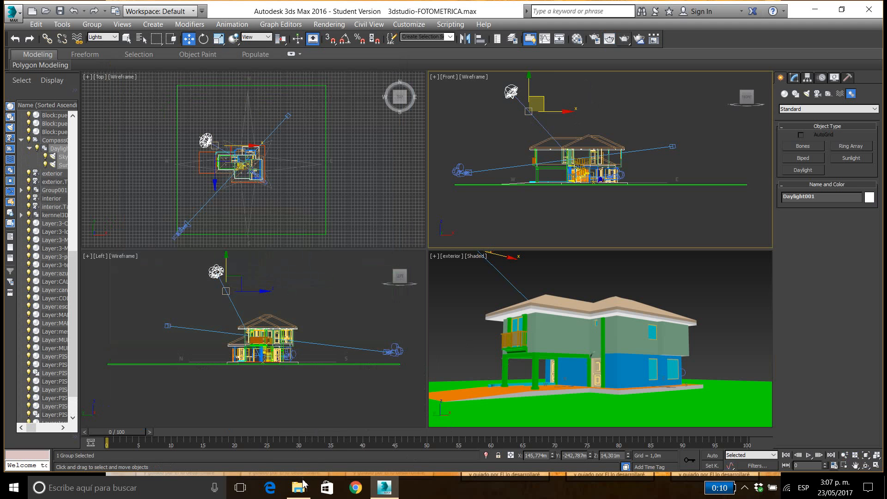
{"action": "mouse_move", "coordinate": [303, 483]}
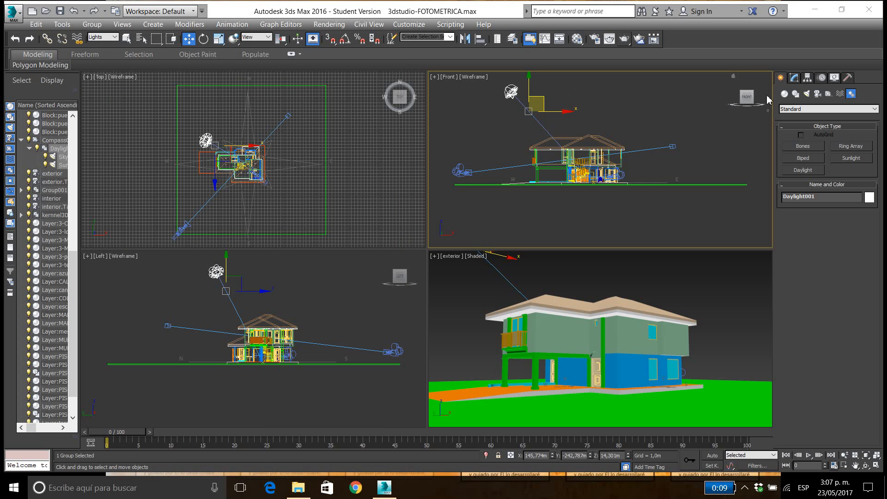
{"action": "left_click", "coordinate": [794, 79]}
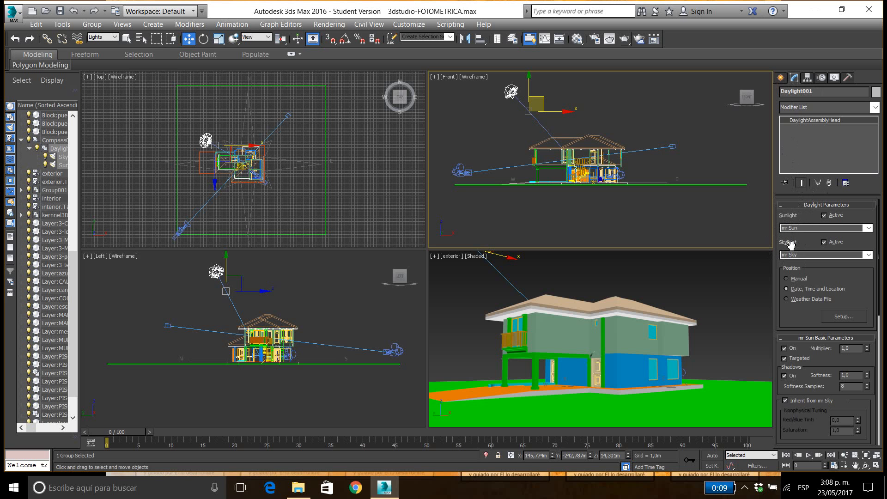
{"action": "left_click", "coordinate": [868, 228]}
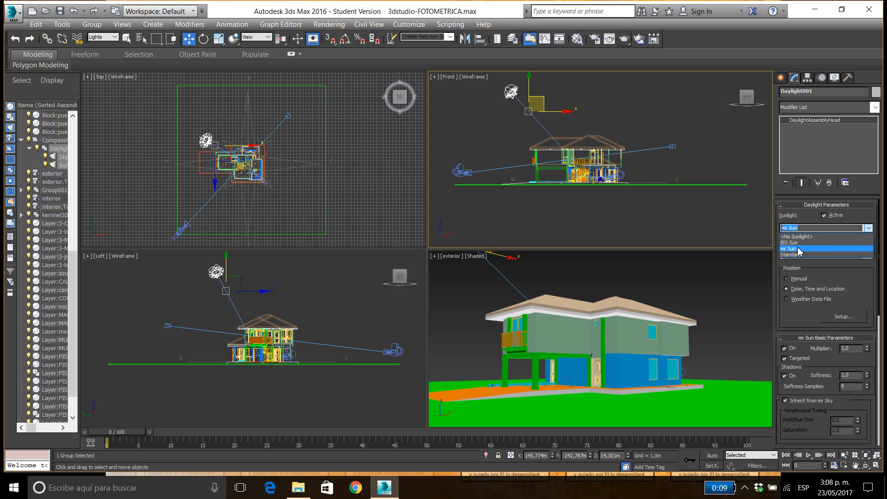
{"action": "left_click", "coordinate": [819, 228]}
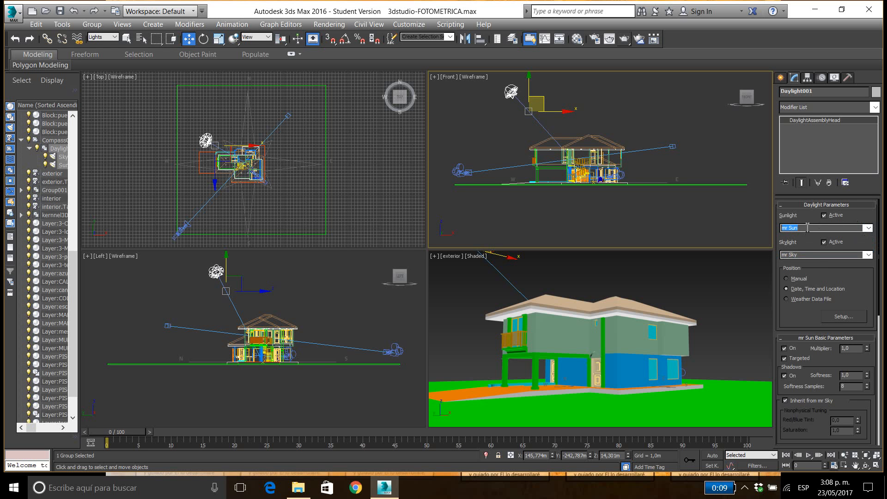
{"action": "left_click", "coordinate": [867, 255]}
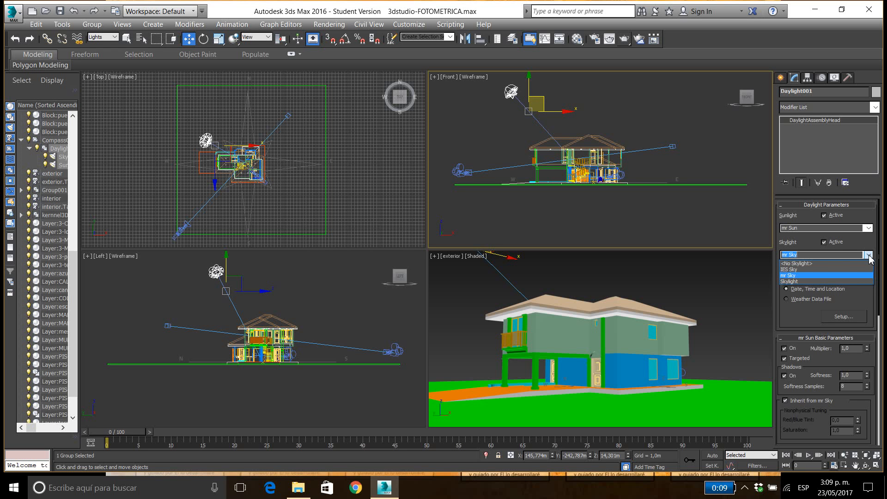
{"action": "left_click", "coordinate": [791, 275]}
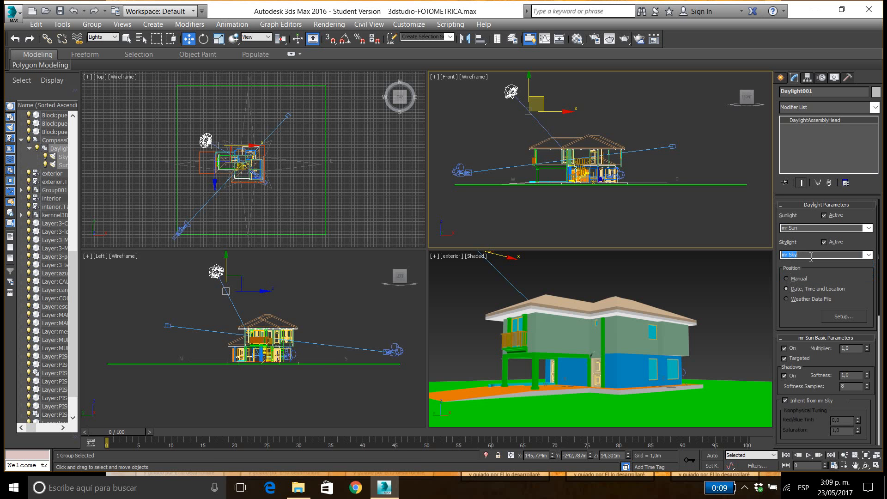
{"action": "left_click", "coordinate": [868, 228]}
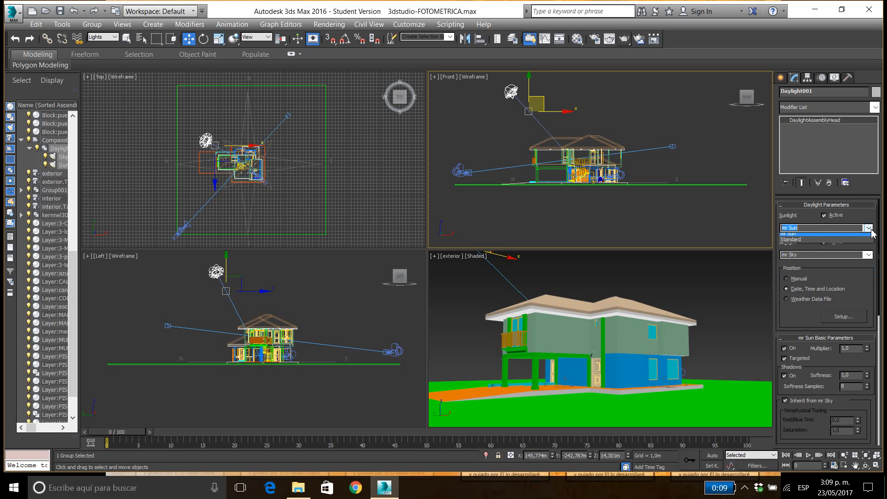
{"action": "left_click", "coordinate": [867, 228]}
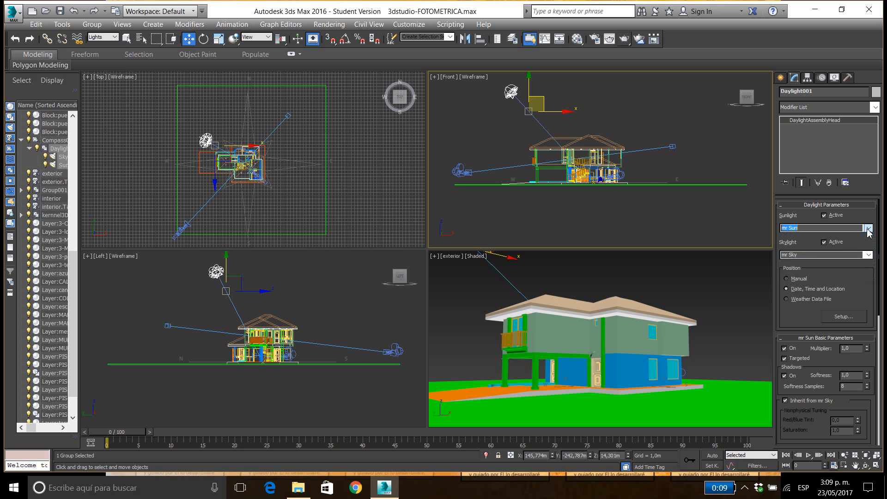
{"action": "left_click", "coordinate": [868, 255]}
{"action": "left_click", "coordinate": [868, 254]}
{"action": "left_click_drag", "start_coordinate": [834, 273], "coordinate": [833, 245]}
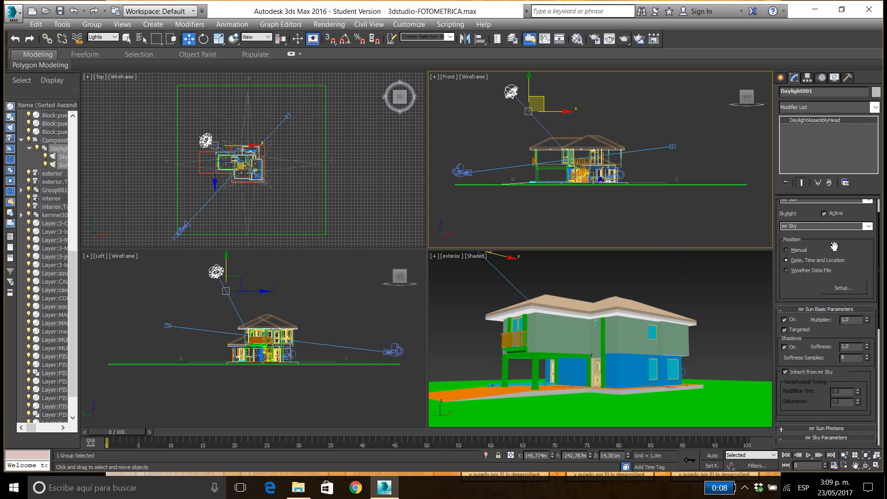
{"action": "left_click_drag", "start_coordinate": [834, 246], "coordinate": [818, 250]}
{"action": "left_click", "coordinate": [247, 92]}
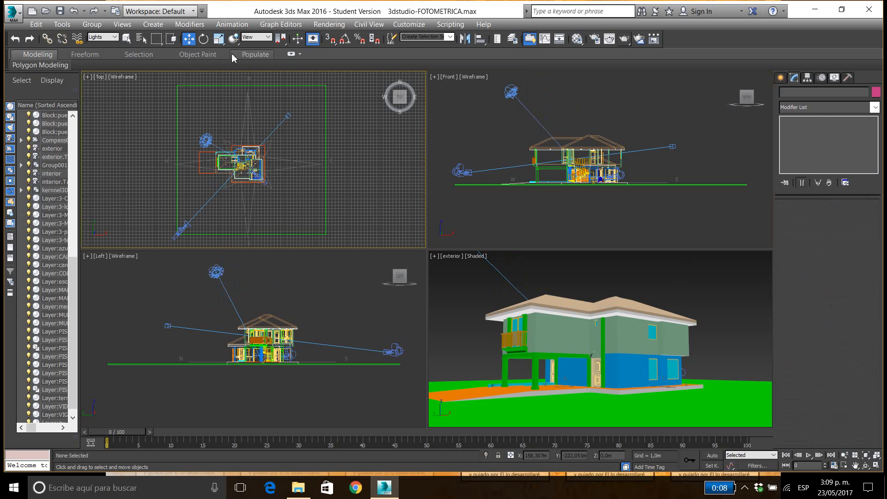
Step: Switch the Daylight system's position to Manual and move the sun in the Front view to about X 143.83 m, Z 11.92 m
{"action": "left_click", "coordinate": [511, 93]}
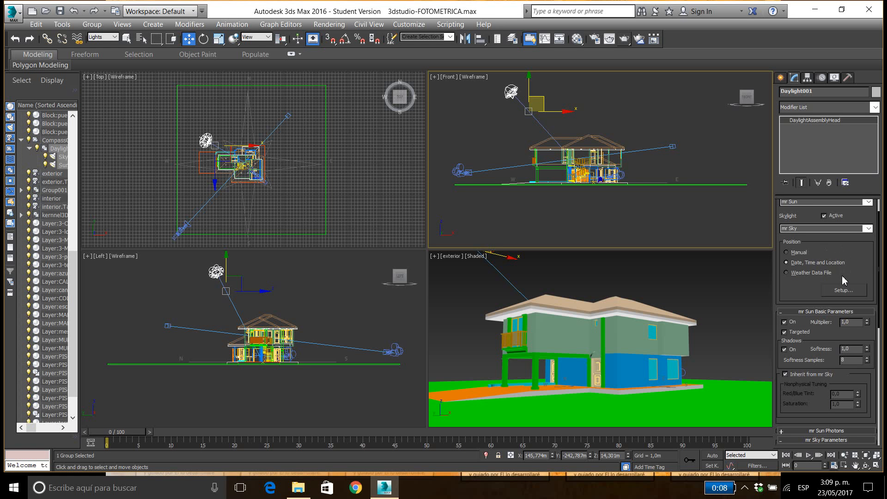
{"action": "left_click", "coordinate": [786, 253]}
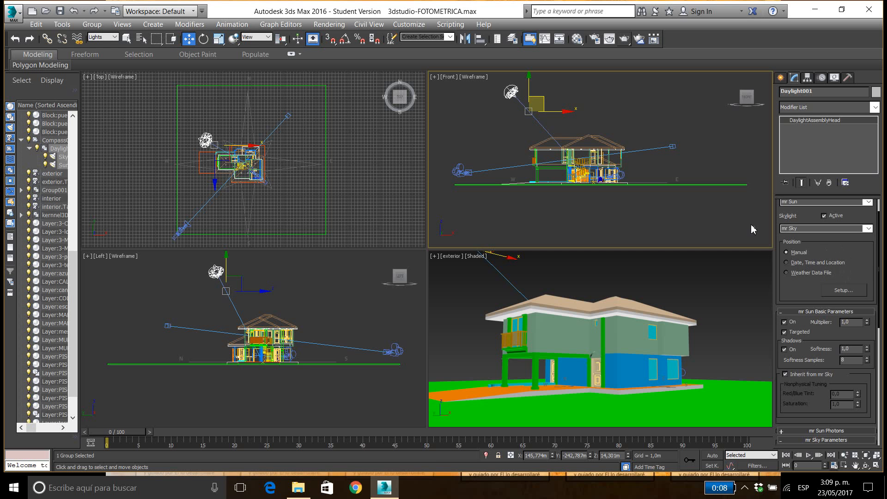
{"action": "left_click_drag", "start_coordinate": [545, 97], "coordinate": [533, 113]}
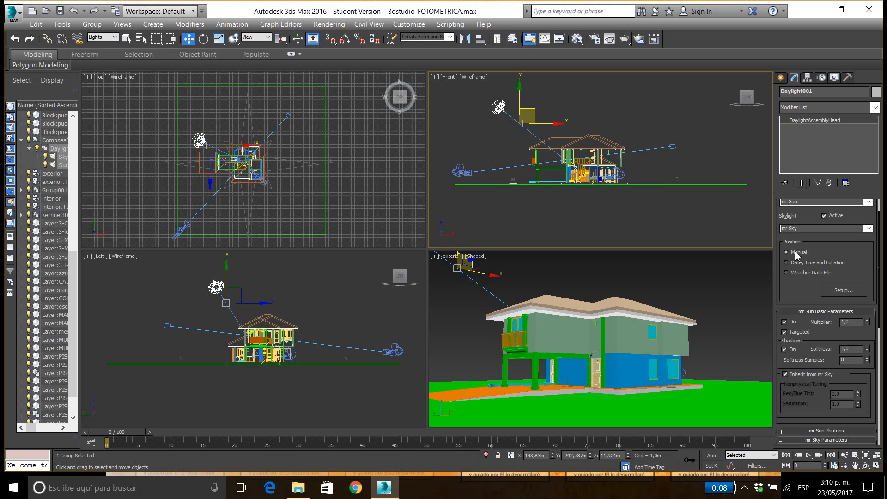
Step: Examine the Daylight system's mr Sun and mr Sky parameters, including the sky multiplier
{"action": "left_click_drag", "start_coordinate": [785, 282], "coordinate": [782, 198]}
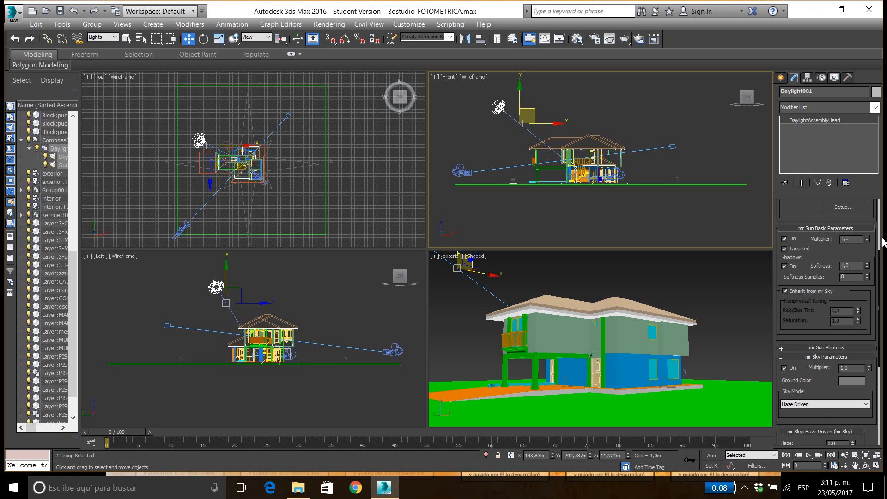
{"action": "scroll", "coordinate": [881, 240], "scroll_direction": "up", "scroll_amount": 3}
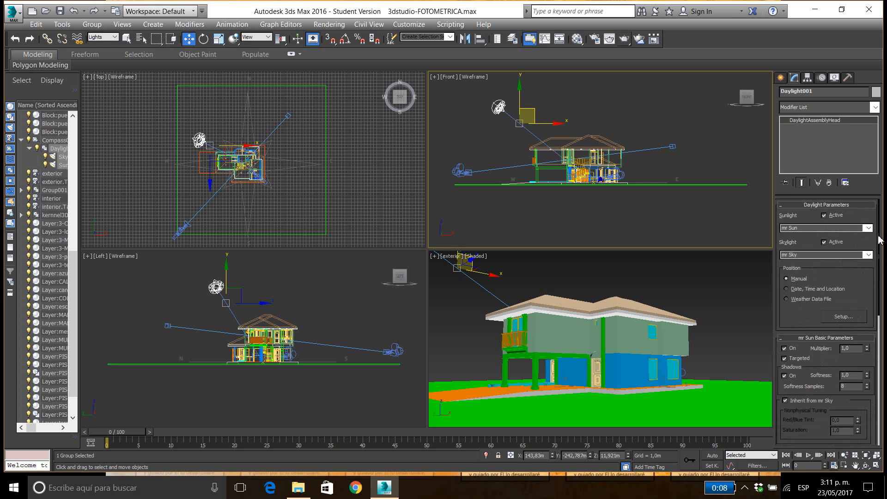
{"action": "left_click_drag", "start_coordinate": [880, 239], "coordinate": [879, 357]}
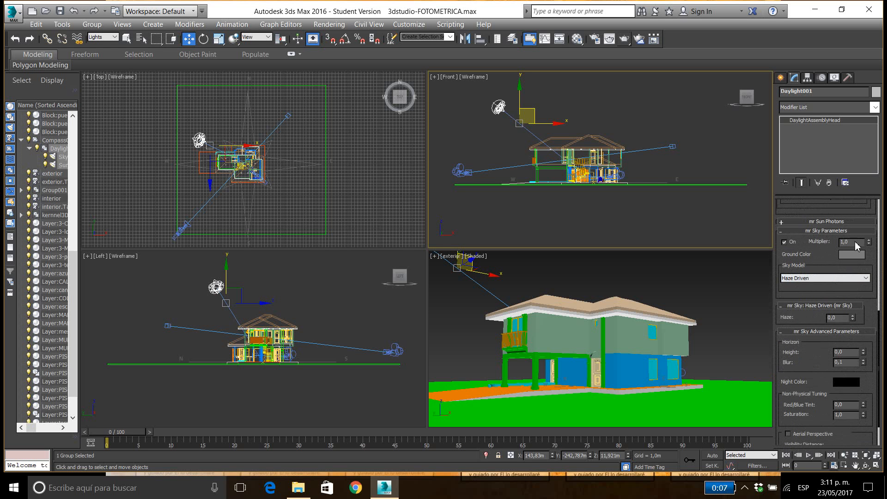
{"action": "double_click", "coordinate": [856, 242]}
Step: Render the exterior camera view again to check the lighting from the moved sun, and close the rendered frame
{"action": "left_click", "coordinate": [702, 279]}
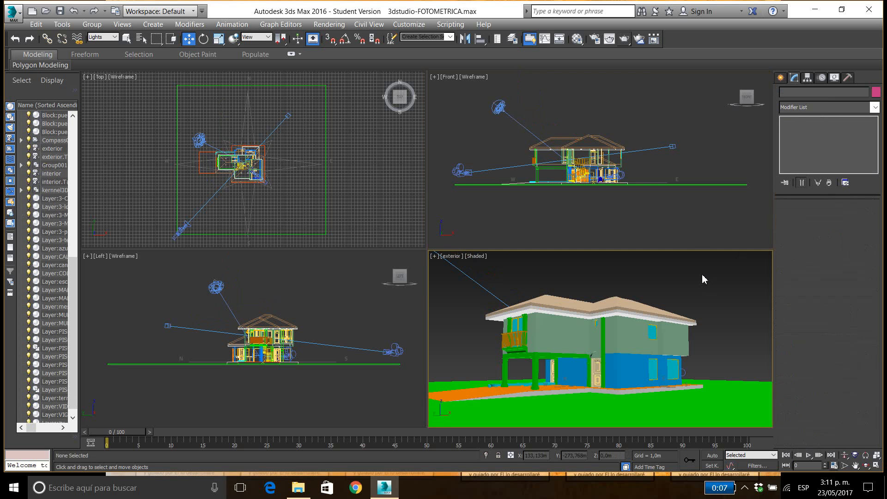
{"action": "left_click", "coordinate": [624, 40]}
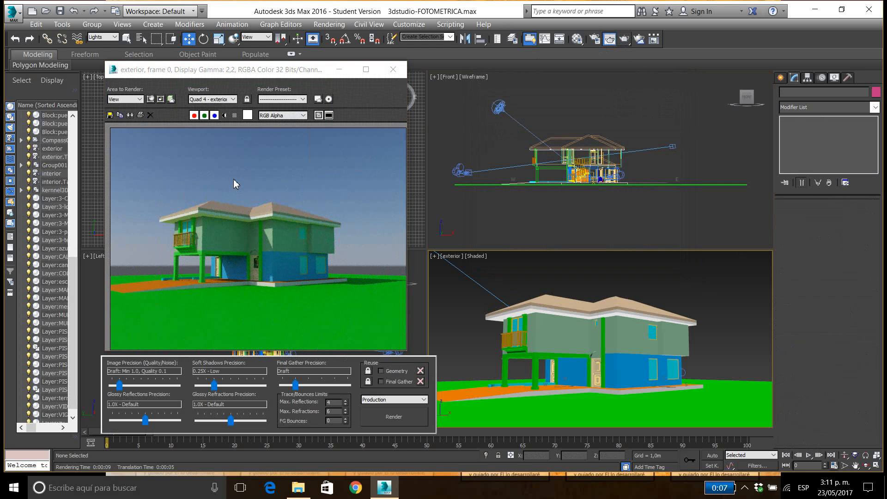
{"action": "left_click", "coordinate": [393, 70]}
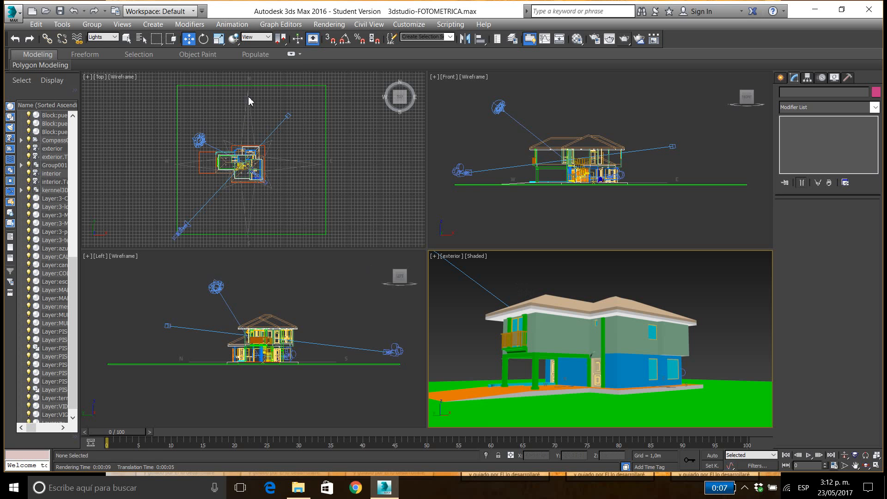
Step: Assign a new mental ray mr Physical Sky map as the scene's environment map and close the environment settings
{"action": "left_click", "coordinate": [327, 26]}
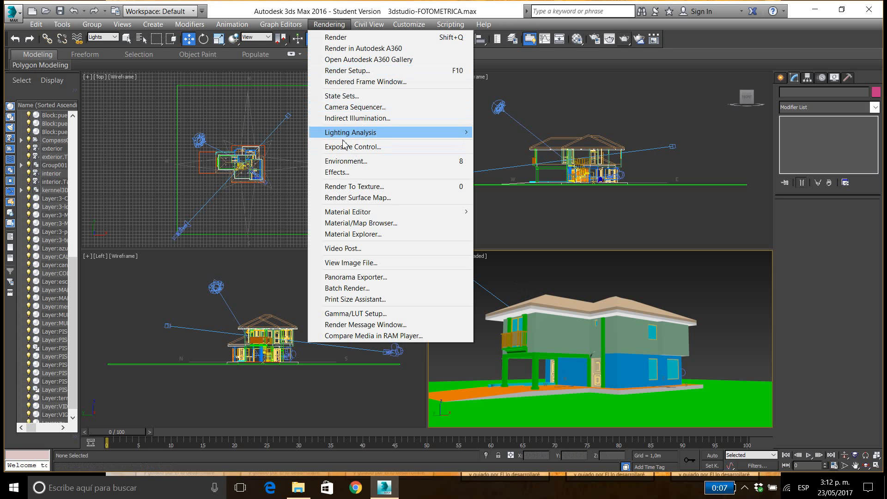
{"action": "left_click", "coordinate": [380, 165]}
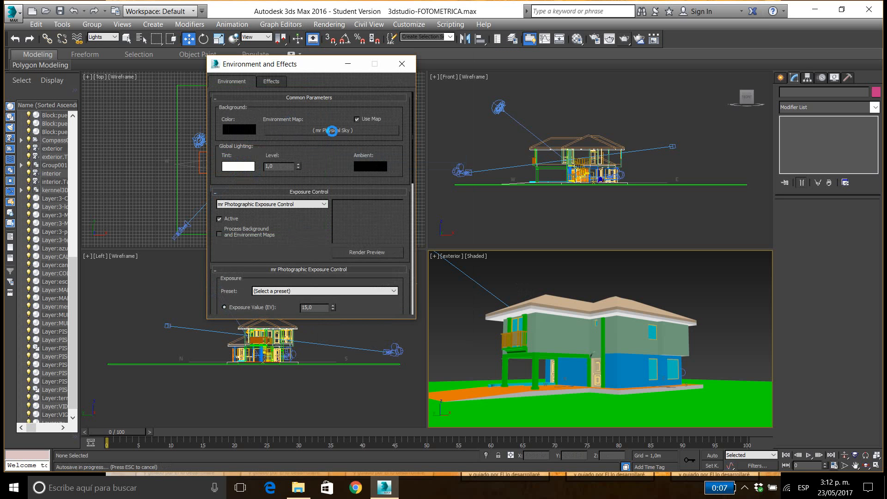
{"action": "left_click", "coordinate": [324, 133]}
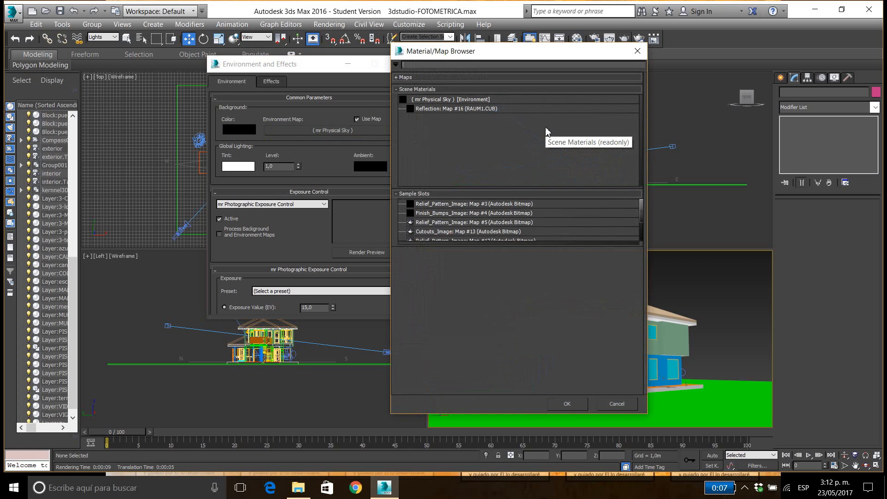
{"action": "left_click", "coordinate": [425, 100]}
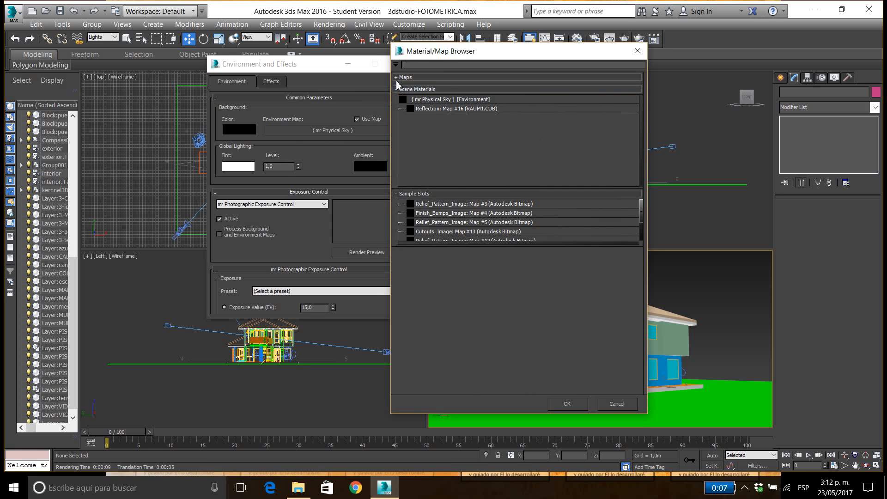
{"action": "left_click", "coordinate": [397, 78]}
{"action": "left_click", "coordinate": [399, 87]}
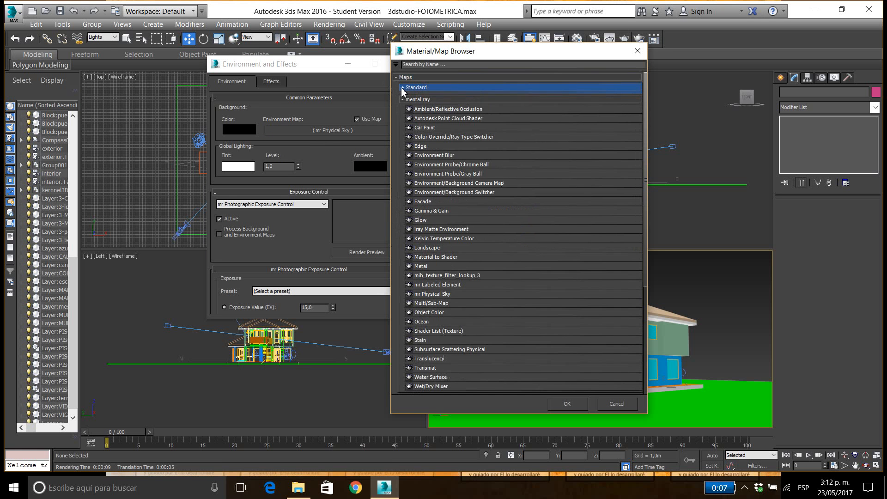
{"action": "left_click", "coordinate": [403, 98]}
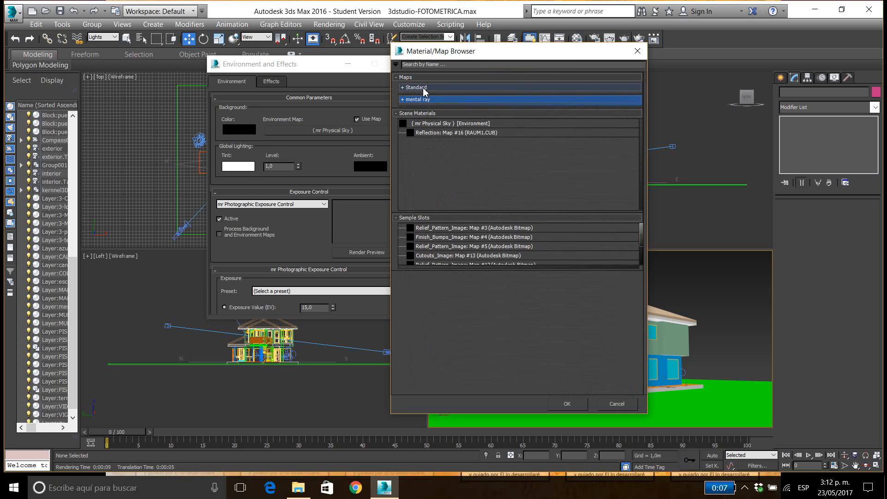
{"action": "left_click", "coordinate": [402, 99]}
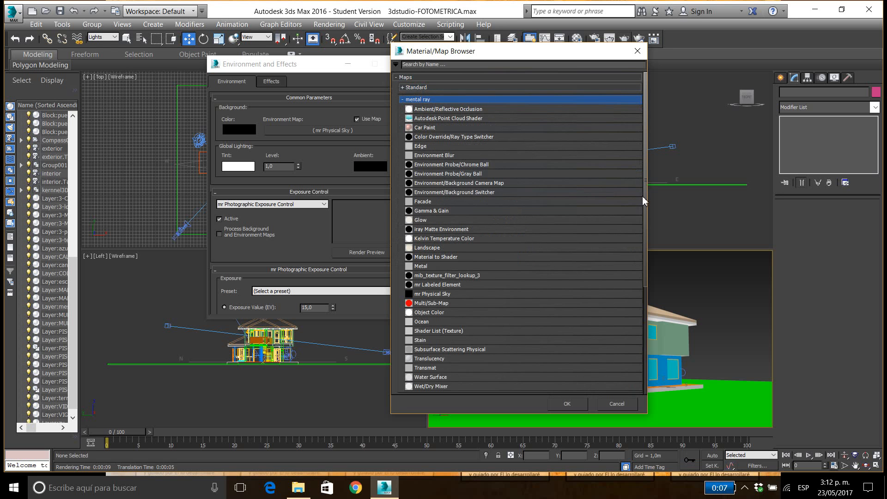
{"action": "left_click_drag", "start_coordinate": [646, 204], "coordinate": [645, 221]}
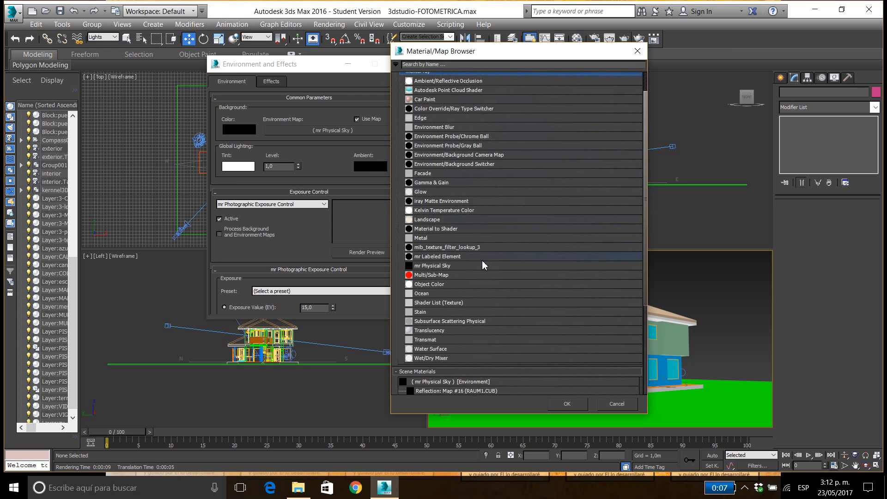
{"action": "left_click", "coordinate": [457, 266]}
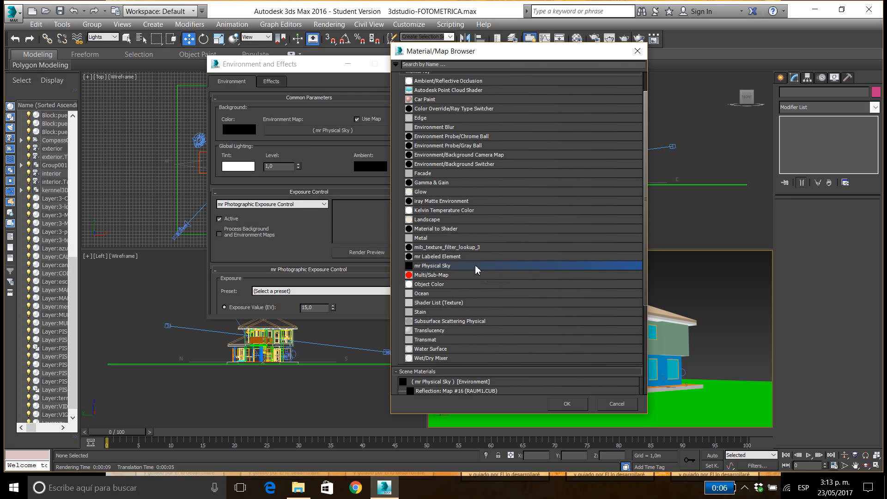
{"action": "left_click", "coordinate": [568, 403]}
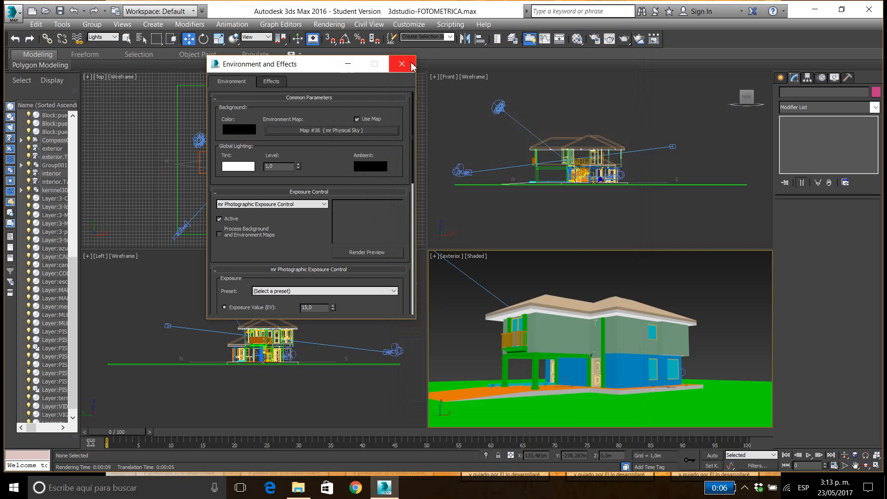
{"action": "left_click", "coordinate": [350, 64]}
Step: Test-render the exterior camera view with the new sky map, closing the rendered frame and cancelling before completion
{"action": "left_click", "coordinate": [609, 39]}
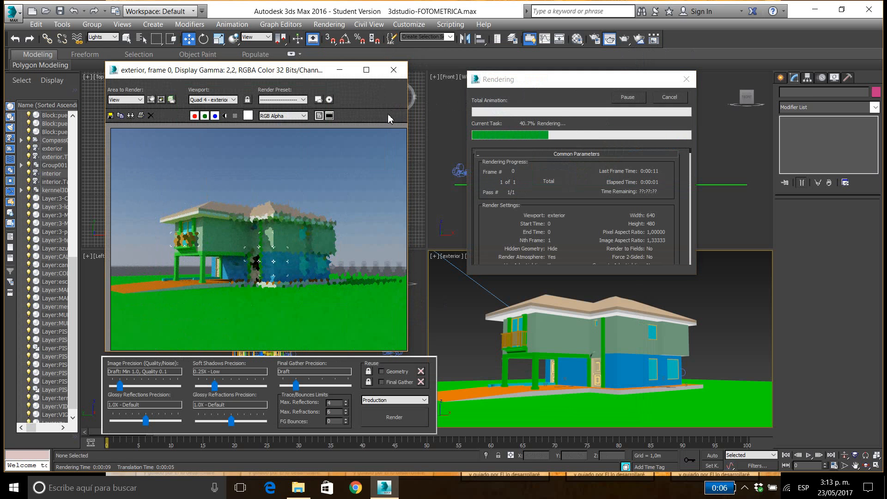
{"action": "left_click", "coordinate": [393, 69]}
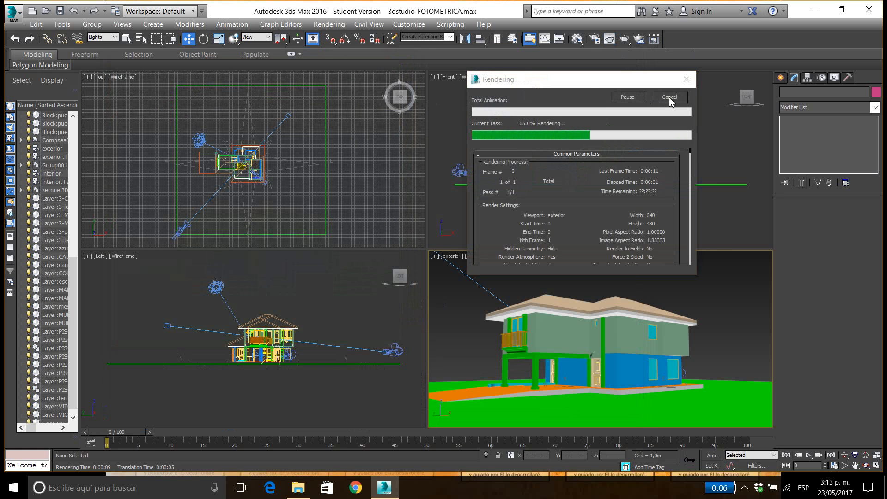
{"action": "left_click", "coordinate": [670, 97]}
Step: Examine the Standard maps available for the environment map, including Bitmap, and leave the mr Physical Sky map assigned
{"action": "left_click", "coordinate": [329, 25]}
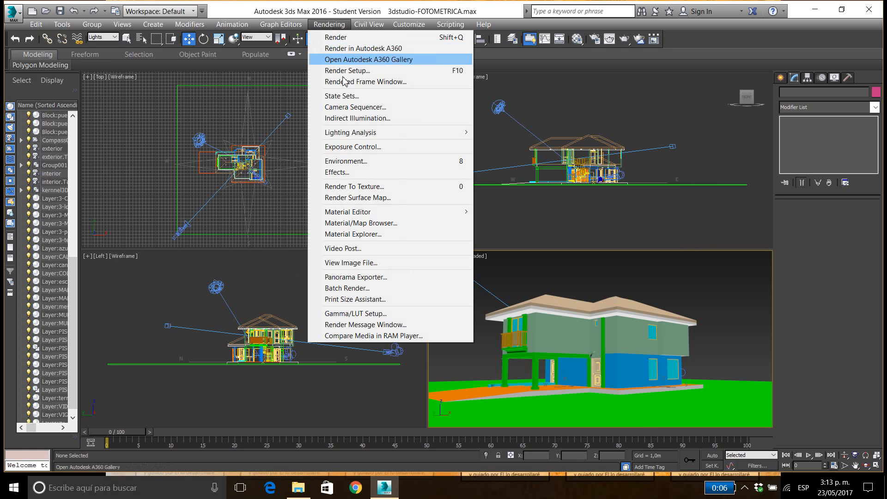
{"action": "left_click", "coordinate": [340, 161]}
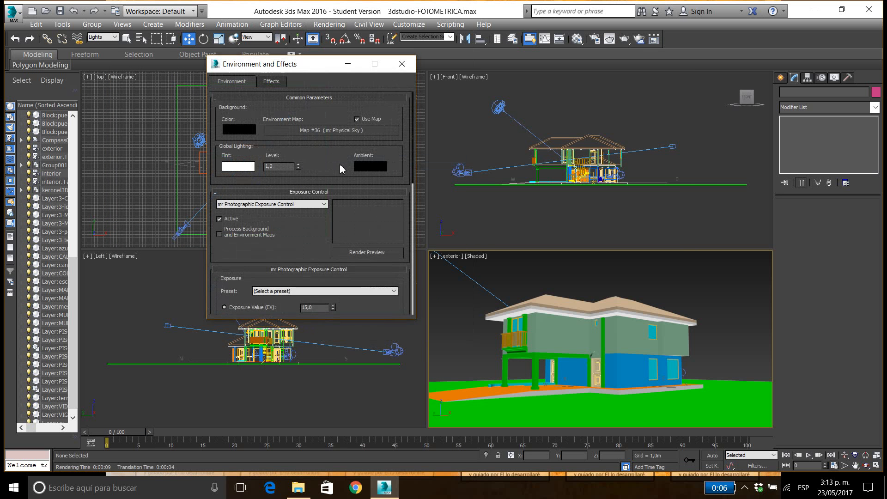
{"action": "left_click", "coordinate": [317, 131]}
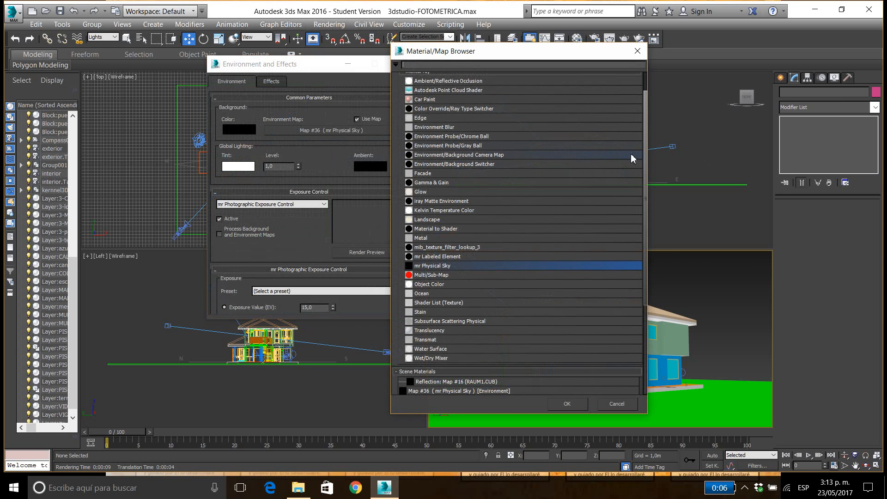
{"action": "left_click_drag", "start_coordinate": [645, 167], "coordinate": [644, 121]}
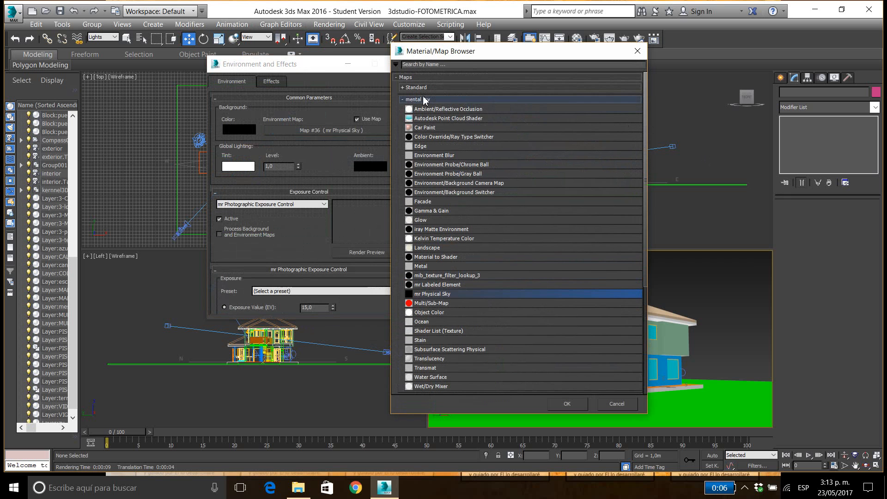
{"action": "left_click", "coordinate": [403, 100]}
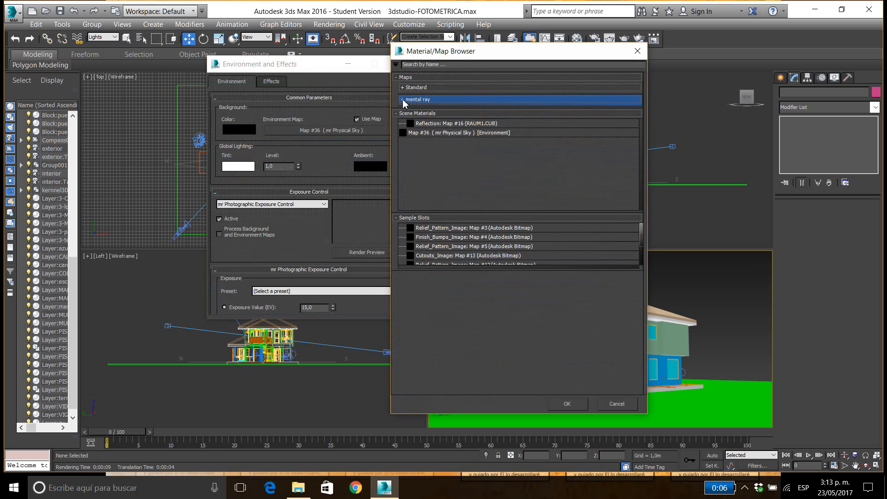
{"action": "left_click", "coordinate": [403, 89]}
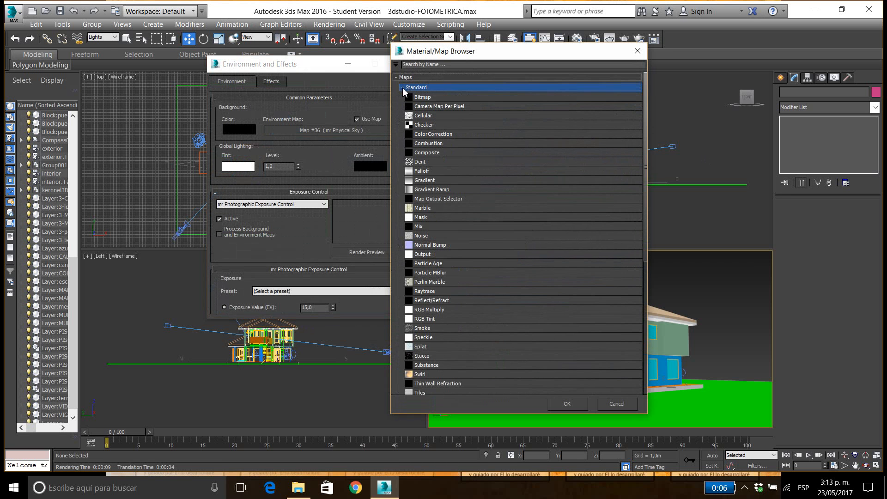
{"action": "left_click", "coordinate": [439, 98]}
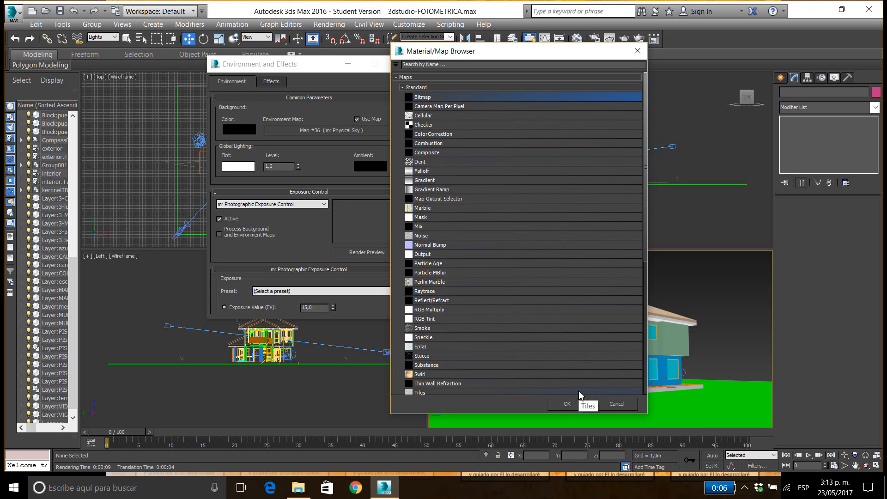
{"action": "left_click", "coordinate": [403, 87]}
{"action": "left_click", "coordinate": [637, 51]}
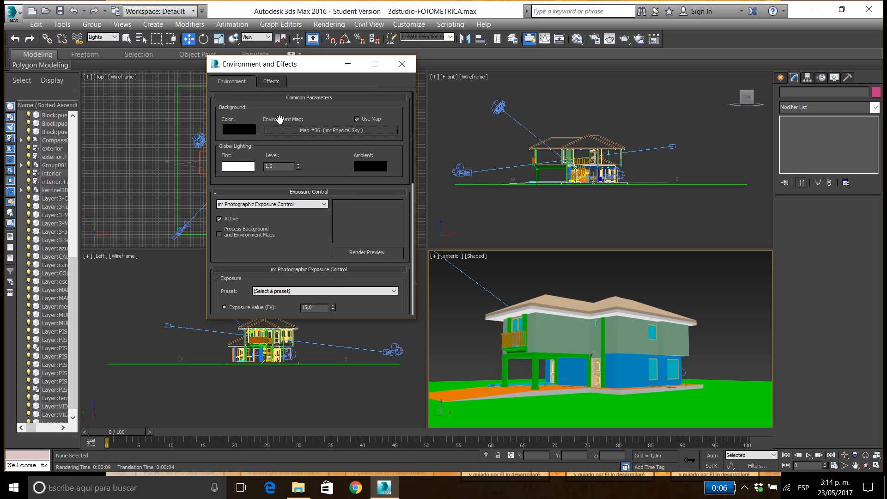
Step: Examine the environment's background color options without changing them, and close the environment settings
{"action": "left_click", "coordinate": [239, 129]}
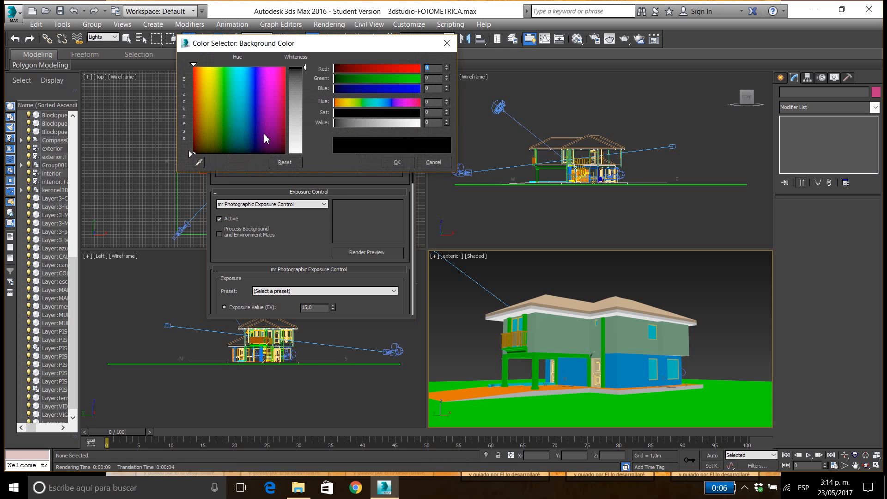
{"action": "left_click", "coordinate": [433, 162]}
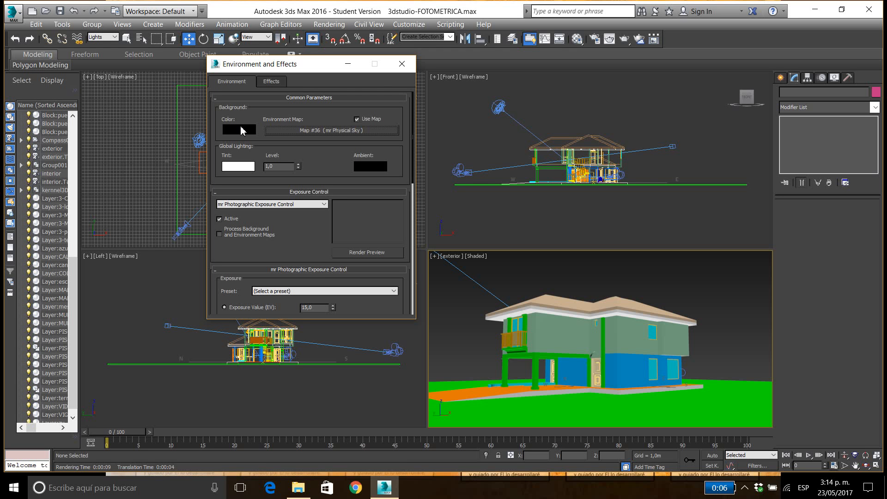
{"action": "left_click", "coordinate": [403, 64]}
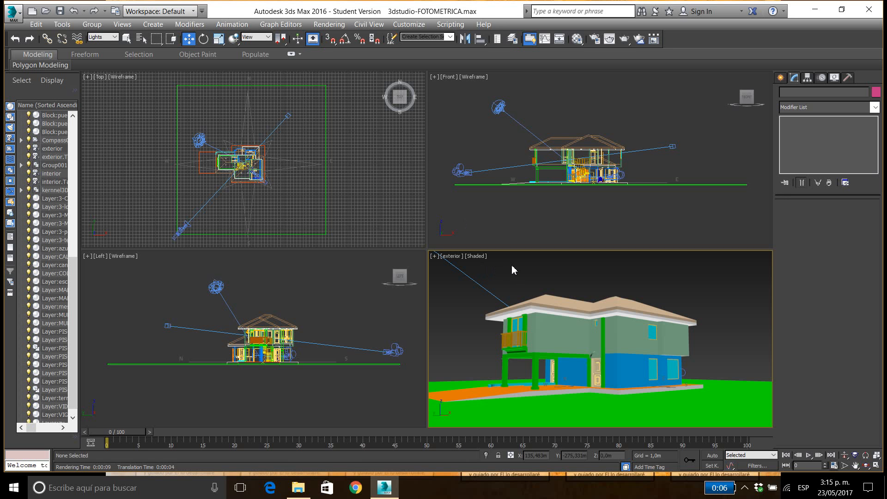
Step: Switch the exterior camera viewport to the interior camera
{"action": "left_click", "coordinate": [455, 259]}
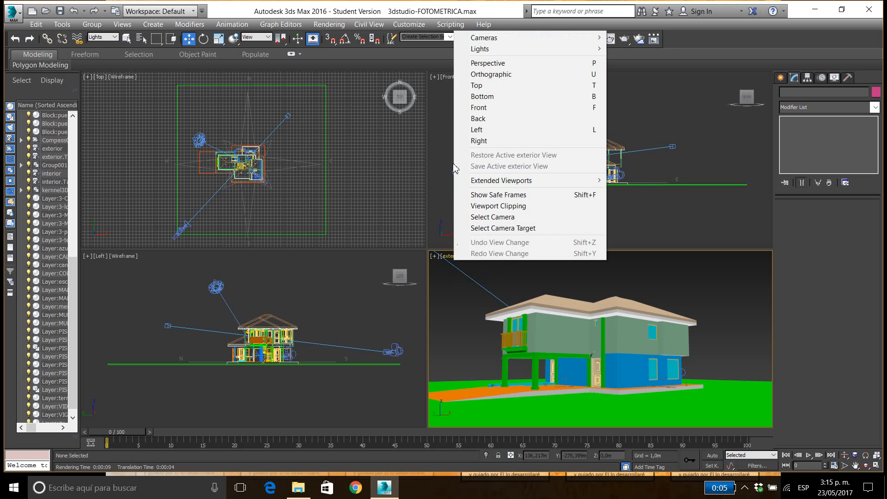
{"action": "mouse_move", "coordinate": [551, 41]}
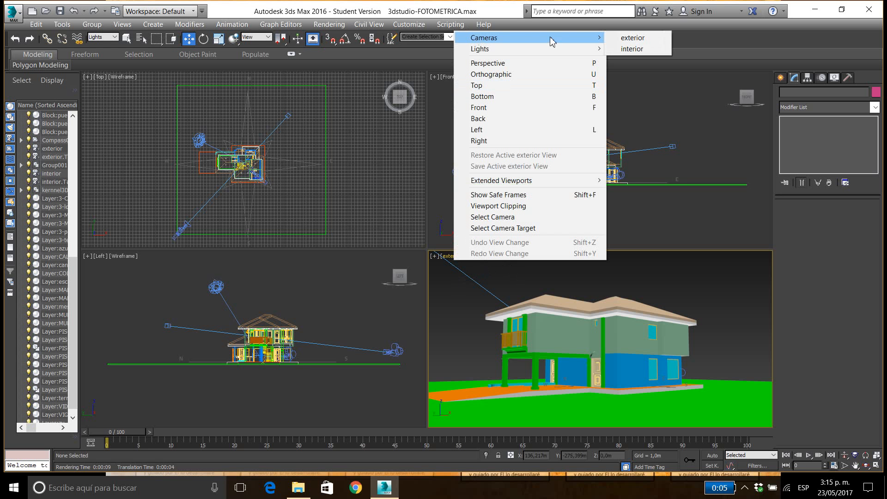
{"action": "left_click", "coordinate": [631, 49]}
Step: Compare the Photometric and Standard light types available for the interior, leaving Photometric as the active light category
{"action": "left_click", "coordinate": [298, 194]}
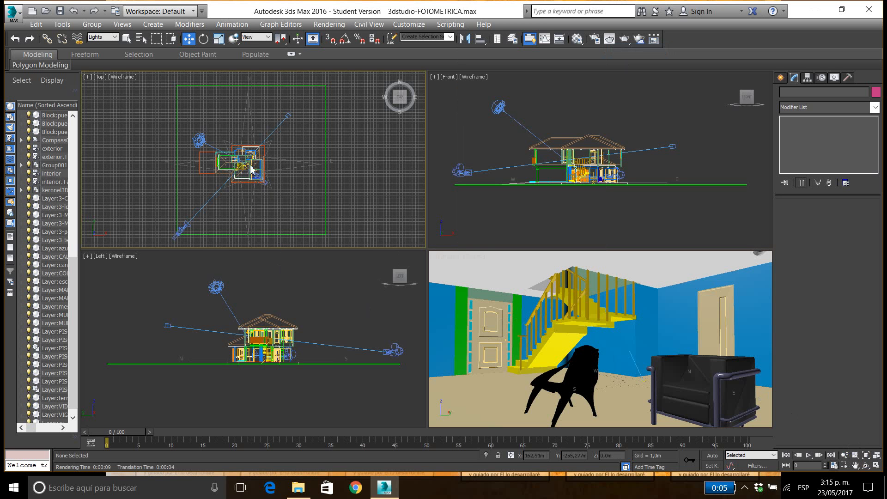
{"action": "left_click", "coordinate": [844, 465]}
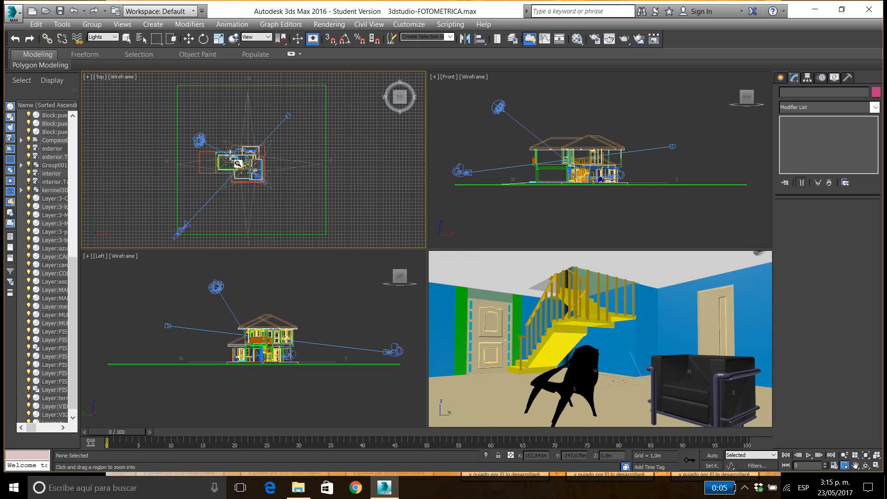
{"action": "left_click_drag", "start_coordinate": [230, 154], "coordinate": [272, 186]}
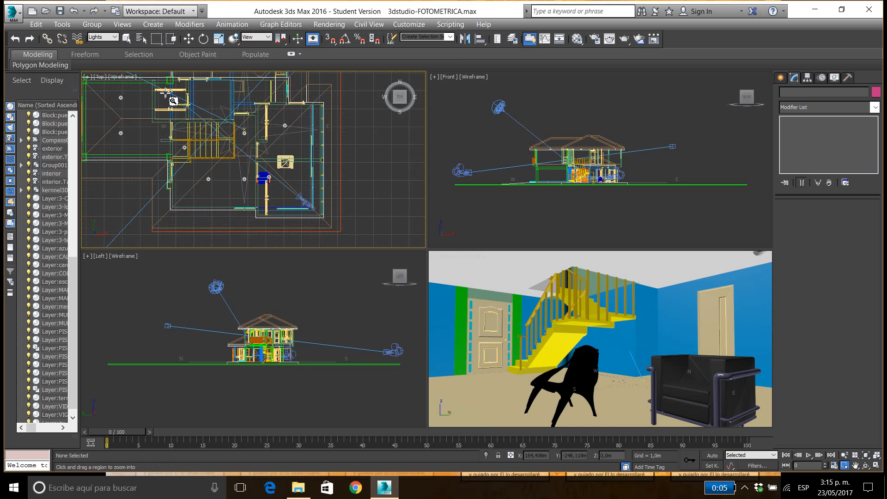
{"action": "left_click_drag", "start_coordinate": [163, 90], "coordinate": [342, 235]}
{"action": "right_click", "coordinate": [380, 193]}
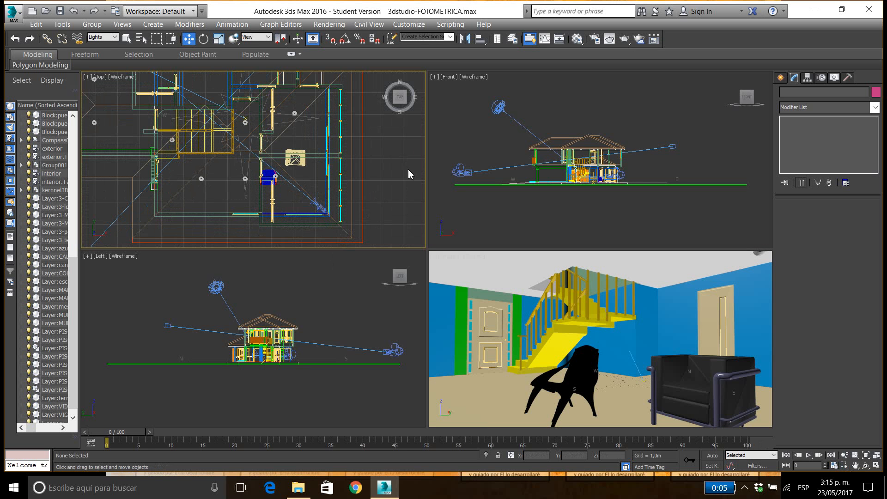
{"action": "left_click", "coordinate": [779, 78]}
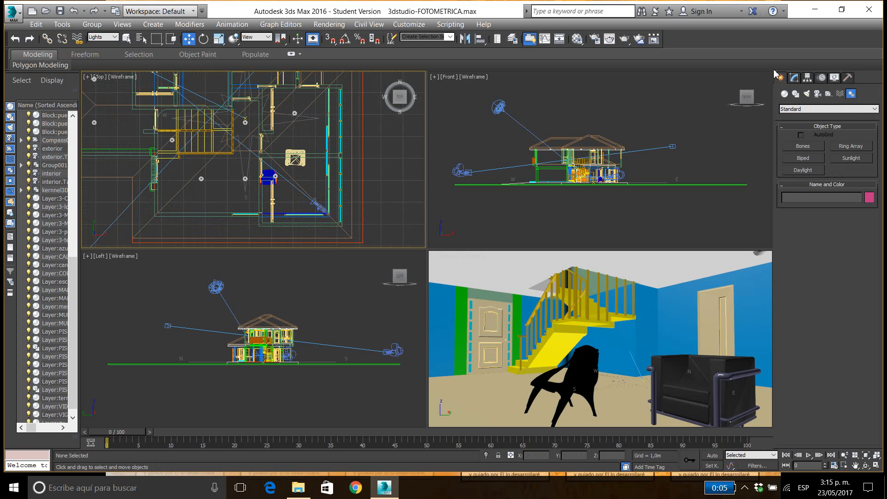
{"action": "left_click", "coordinate": [807, 94]}
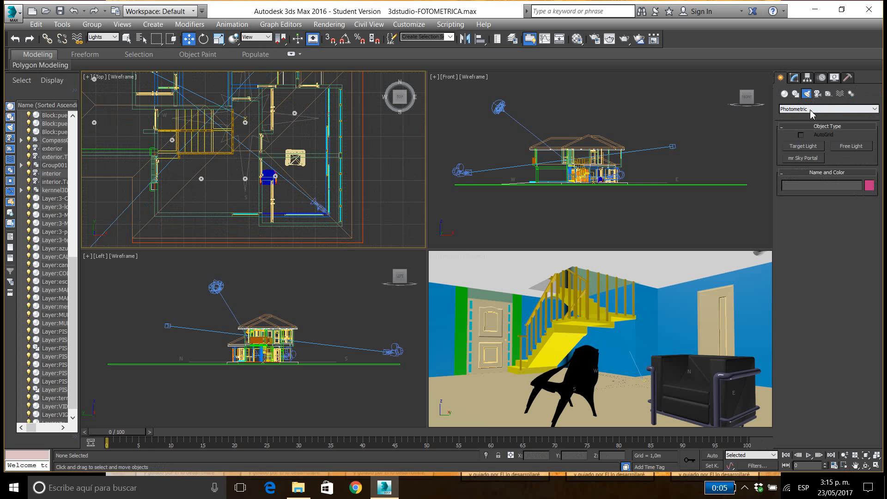
{"action": "left_click", "coordinate": [810, 110]}
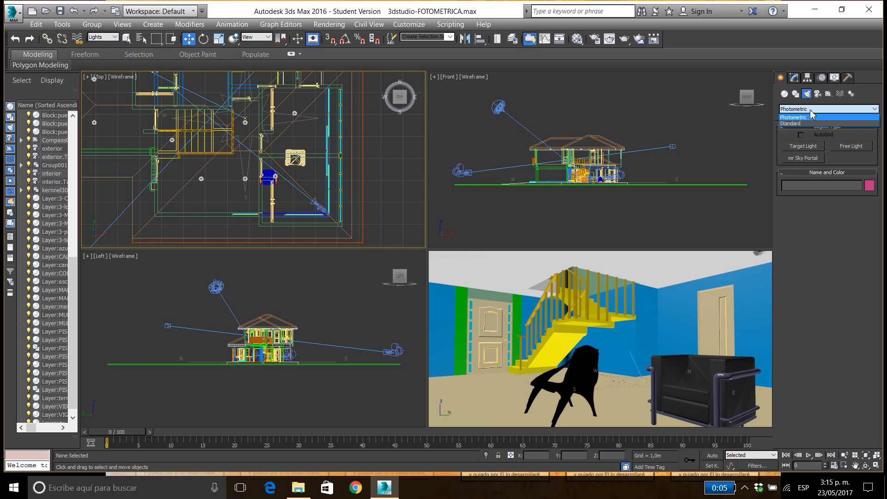
{"action": "left_click", "coordinate": [797, 123]}
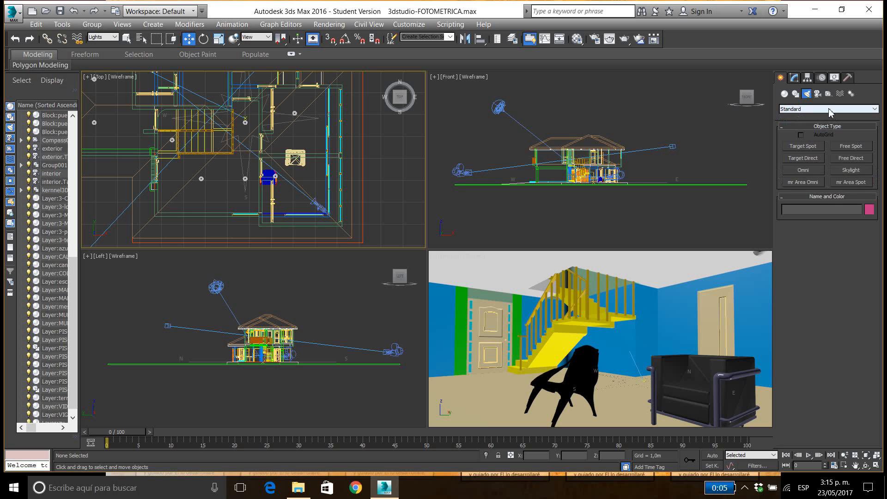
{"action": "left_click", "coordinate": [797, 110]}
{"action": "left_click", "coordinate": [801, 117]}
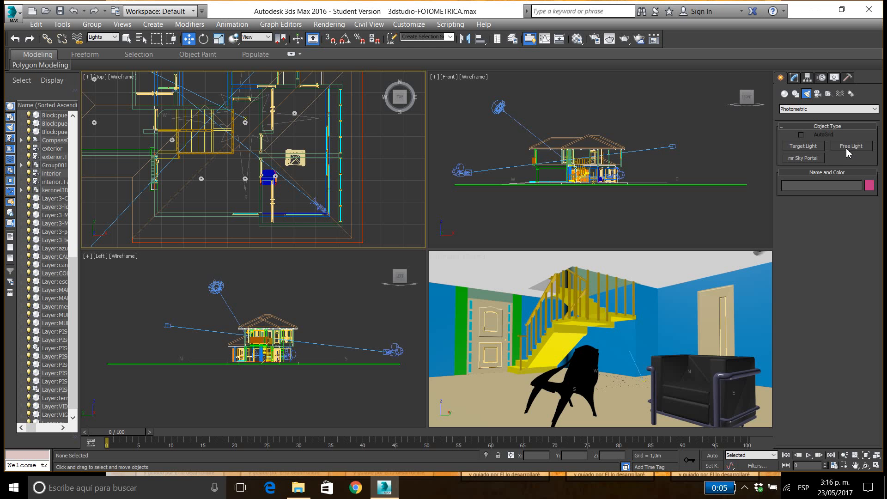
Step: Place a photometric Free Light beside the blue chair in the plan view and raise it to about 1.71 m above the floor
{"action": "left_click", "coordinate": [849, 147]}
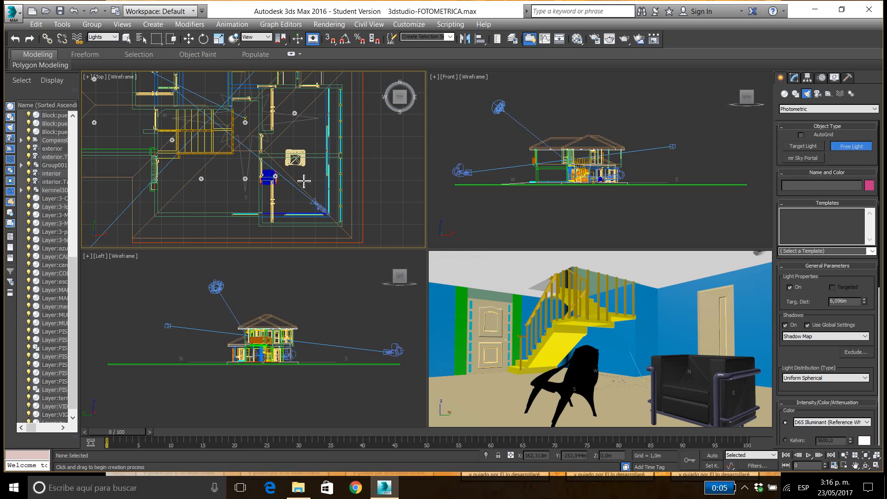
{"action": "left_click", "coordinate": [277, 176]}
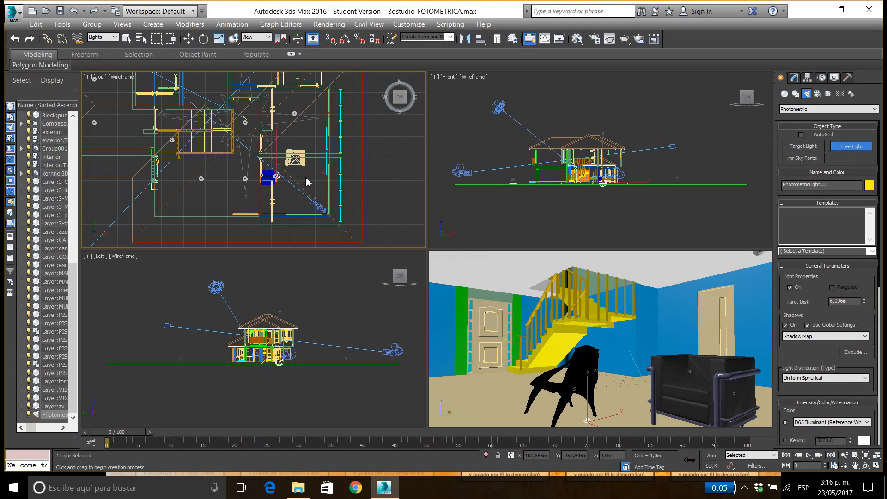
{"action": "right_click", "coordinate": [305, 184]}
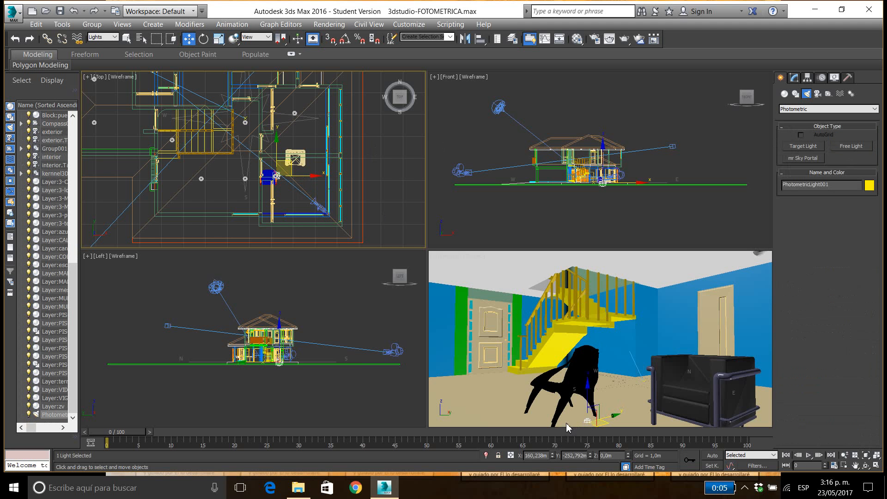
{"action": "left_click_drag", "start_coordinate": [586, 398], "coordinate": [593, 248]}
{"action": "left_click", "coordinate": [612, 205]}
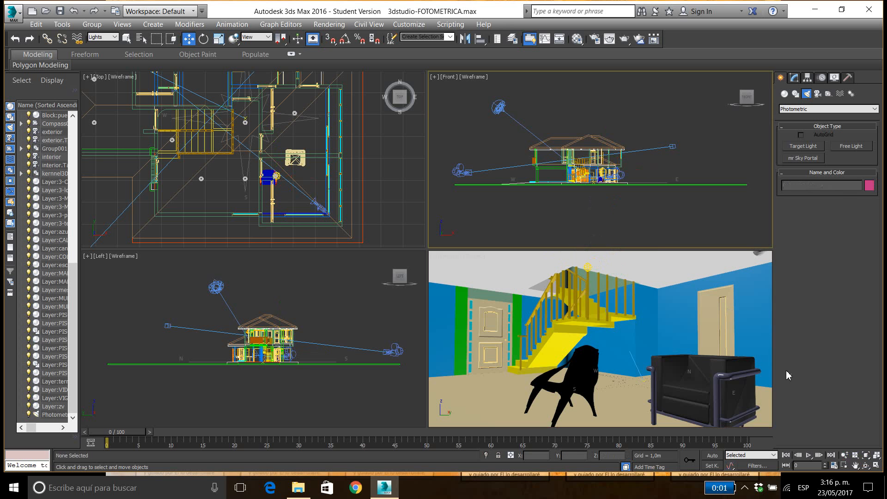
Step: Raise the Free Light to a height of about 2.17 m, just below the ceiling lamps
{"action": "left_click", "coordinate": [844, 468]}
{"action": "left_click_drag", "start_coordinate": [583, 155], "coordinate": [633, 193]}
{"action": "left_click_drag", "start_coordinate": [513, 110], "coordinate": [630, 210]}
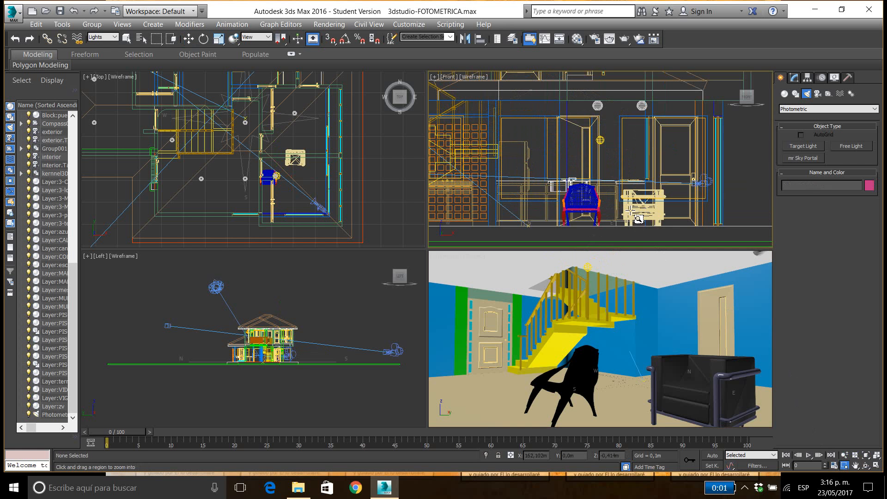
{"action": "key", "text": "w"}
{"action": "left_click", "coordinate": [600, 139]}
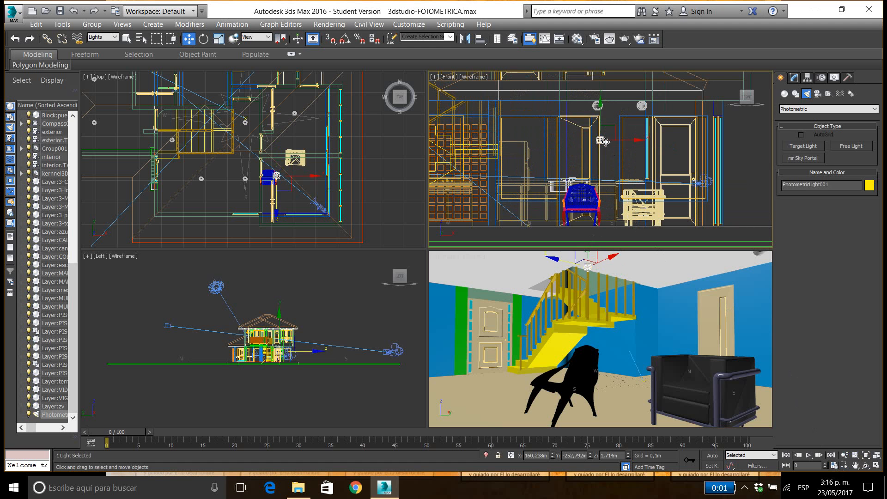
{"action": "left_click_drag", "start_coordinate": [600, 124], "coordinate": [600, 100]}
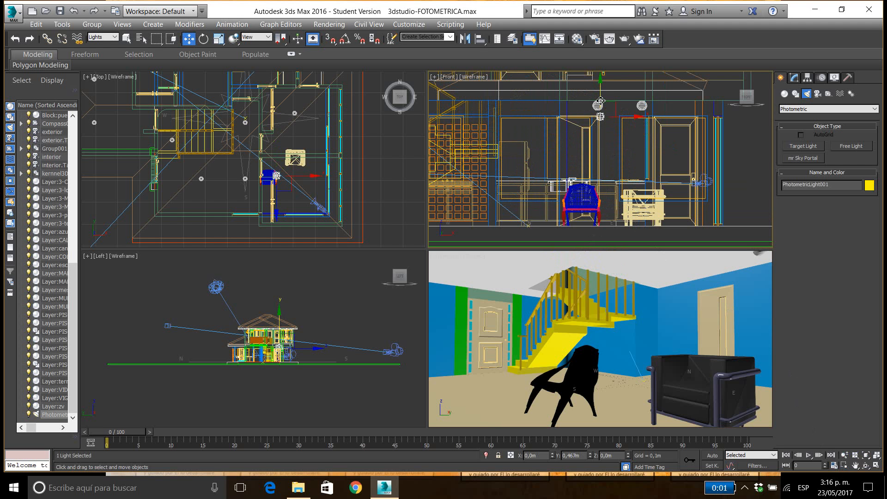
{"action": "left_click_drag", "start_coordinate": [601, 101], "coordinate": [600, 101]}
Step: Test-render the interior camera view with the new Free Light and close the rendered frame
{"action": "left_click", "coordinate": [642, 266]}
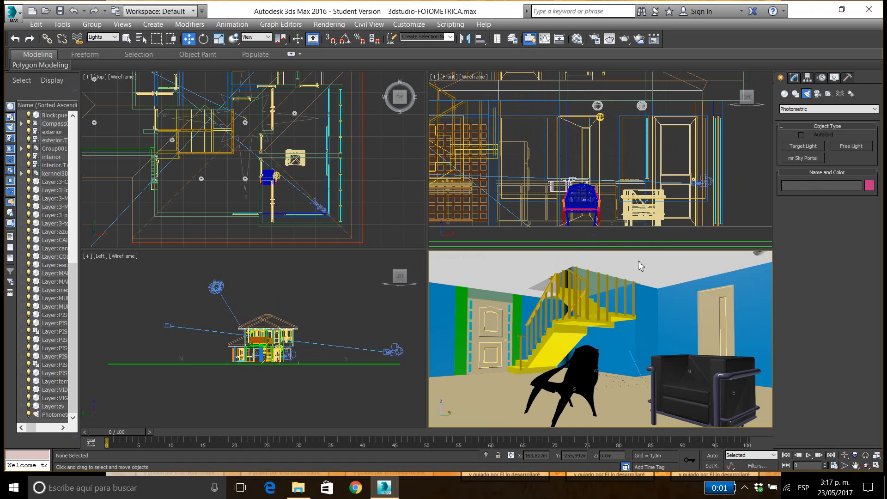
{"action": "left_click", "coordinate": [624, 40]}
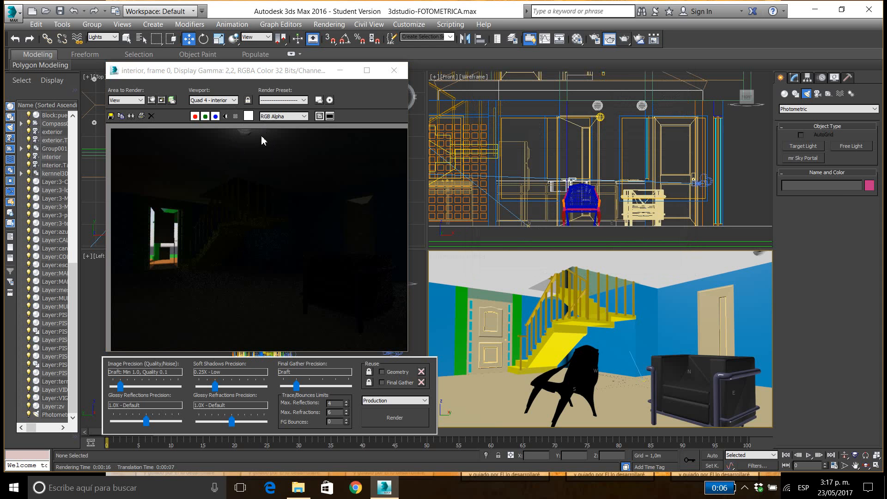
{"action": "left_click", "coordinate": [396, 72]}
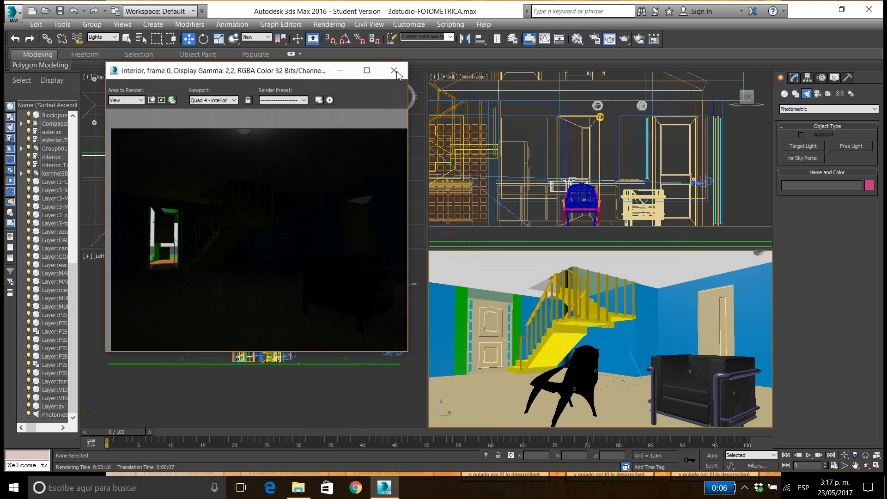
Step: Apply the 100W Bulb template to the Free Light and set its shadow type to Ray Traced Shadows
{"action": "left_click", "coordinate": [601, 118]}
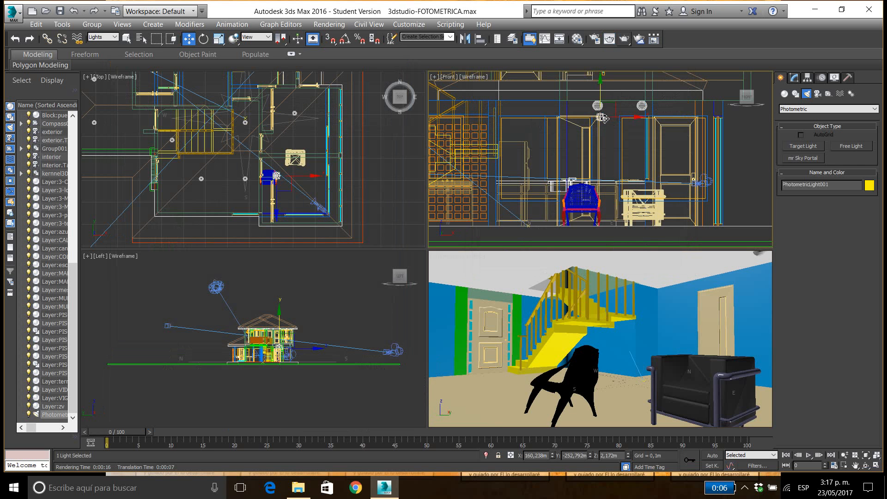
{"action": "left_click", "coordinate": [793, 78]}
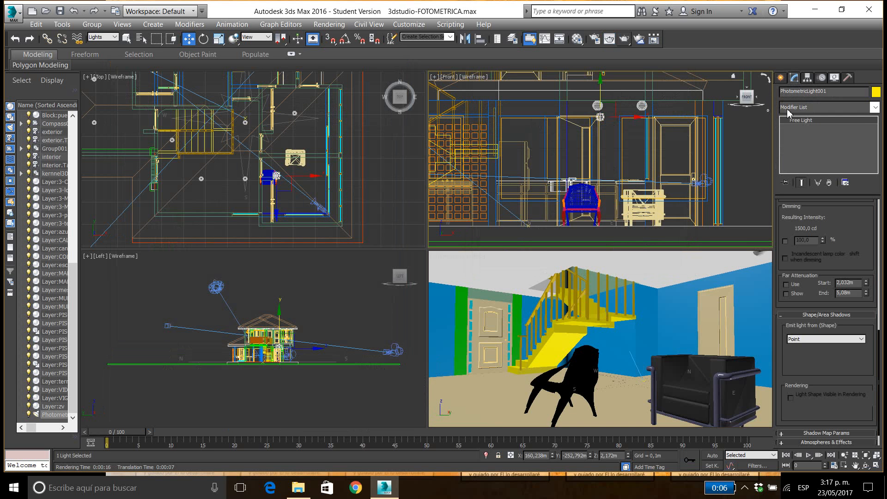
{"action": "left_click_drag", "start_coordinate": [870, 259], "coordinate": [867, 497]}
{"action": "left_click_drag", "start_coordinate": [878, 267], "coordinate": [880, 218]}
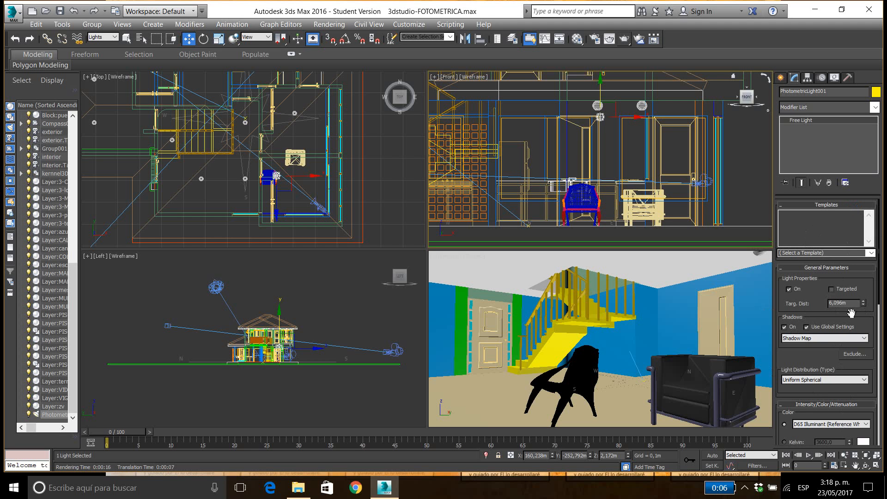
{"action": "left_click", "coordinate": [869, 253]}
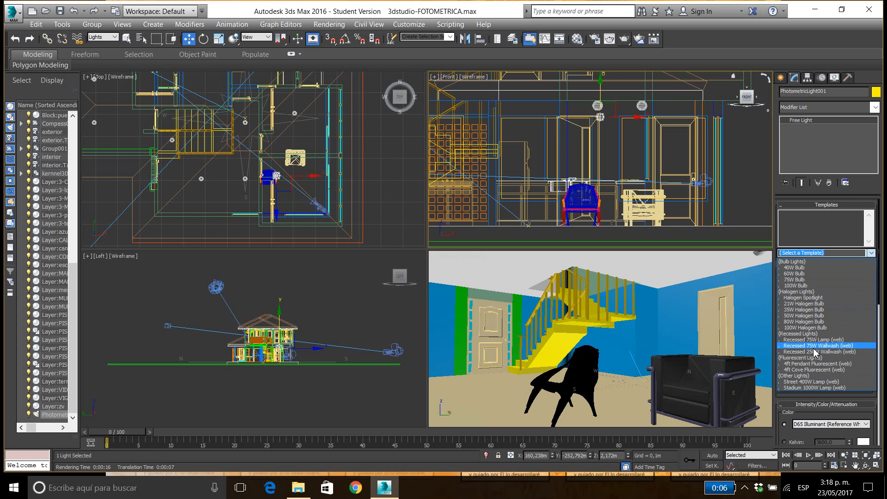
{"action": "left_click", "coordinate": [795, 286]}
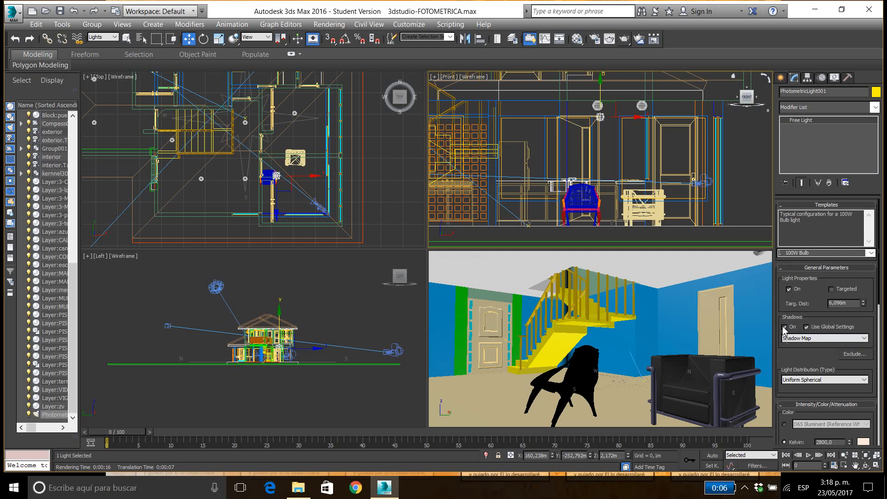
{"action": "left_click", "coordinate": [818, 338]}
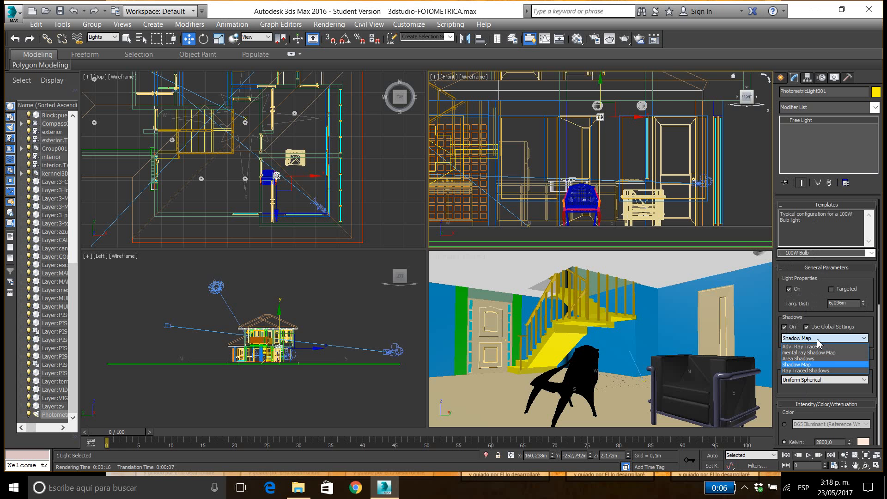
{"action": "left_click", "coordinate": [818, 371]}
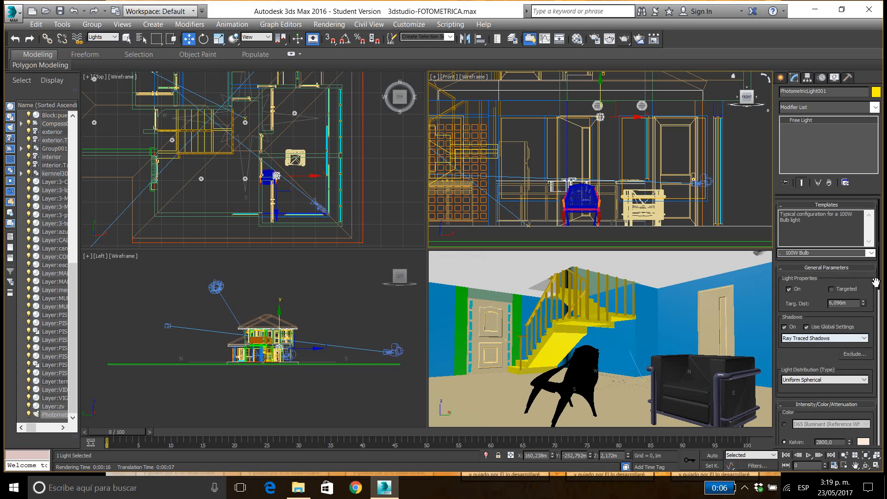
Step: Try warmer and cooler Kelvin color temperatures on the Free Light, ending at 1820
{"action": "left_click_drag", "start_coordinate": [880, 279], "coordinate": [877, 351]}
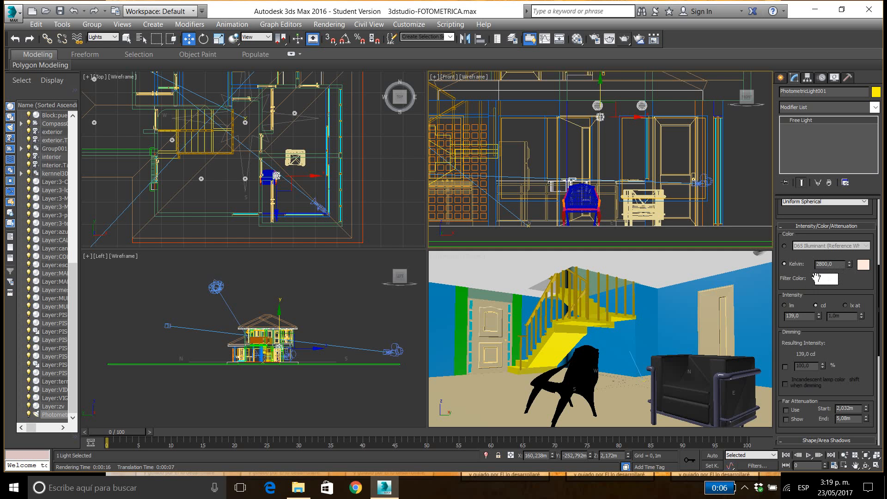
{"action": "left_click", "coordinate": [850, 263]}
{"action": "left_click_drag", "start_coordinate": [850, 263], "coordinate": [854, 214]}
{"action": "left_click_drag", "start_coordinate": [849, 266], "coordinate": [850, 309]}
{"action": "left_click_drag", "start_coordinate": [849, 267], "coordinate": [850, 295]}
{"action": "left_click_drag", "start_coordinate": [849, 265], "coordinate": [851, 225]}
Step: Try the Fluorescent (Warm White) preset on the Free Light, and set its color to D50 Illuminant (Reference White)
{"action": "left_click", "coordinate": [784, 246]}
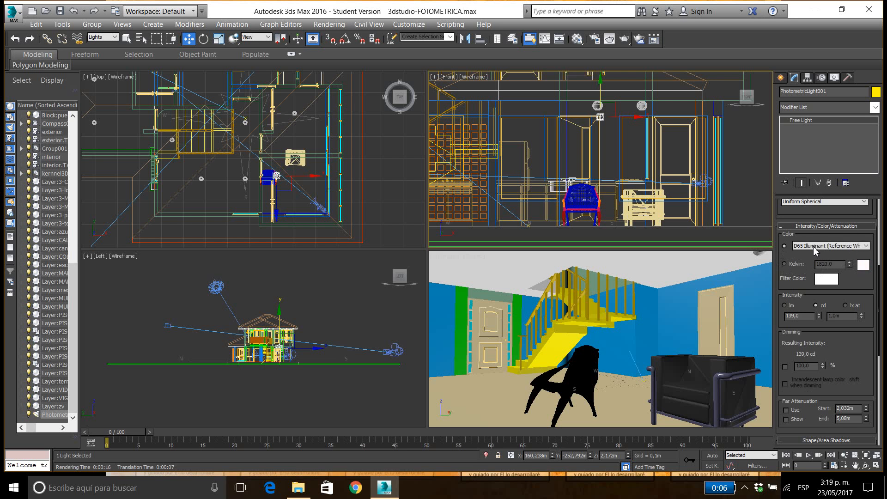
{"action": "left_click", "coordinate": [828, 246]}
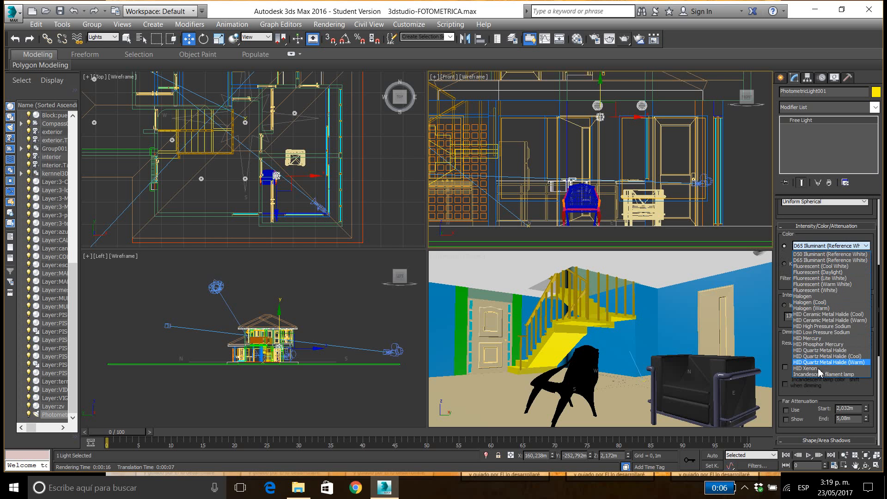
{"action": "left_click", "coordinate": [809, 255]}
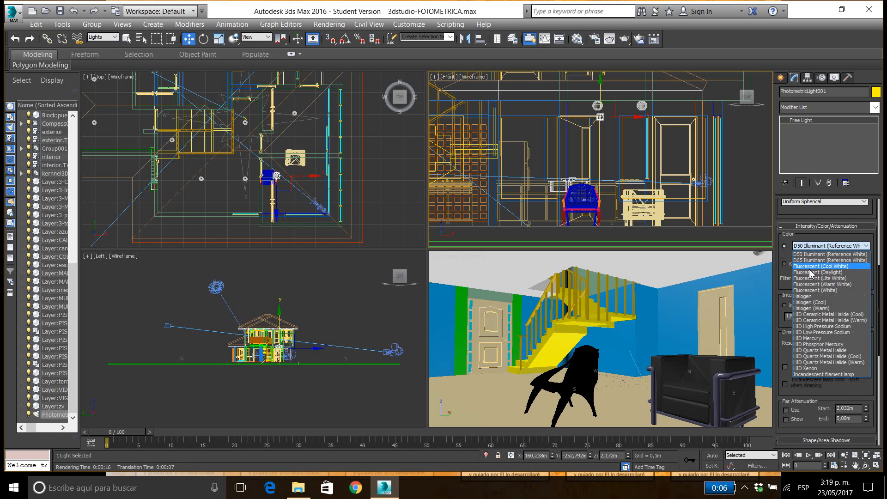
{"action": "left_click", "coordinate": [807, 286]}
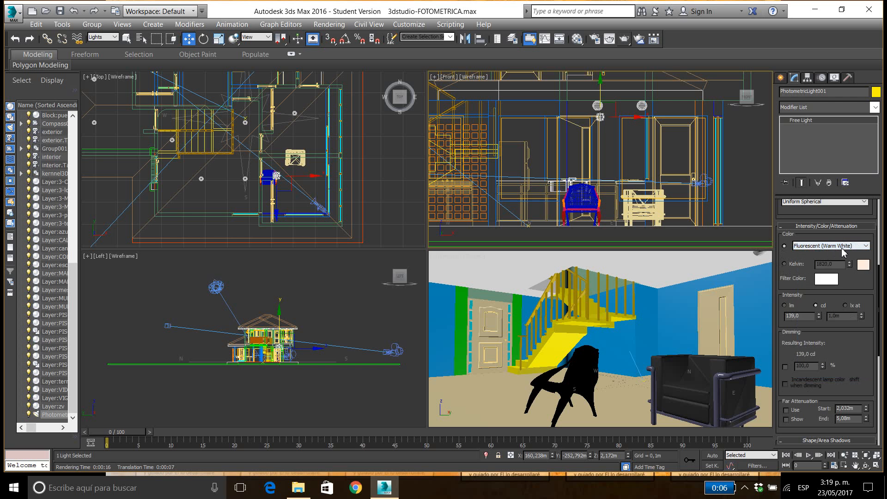
{"action": "left_click", "coordinate": [840, 252]}
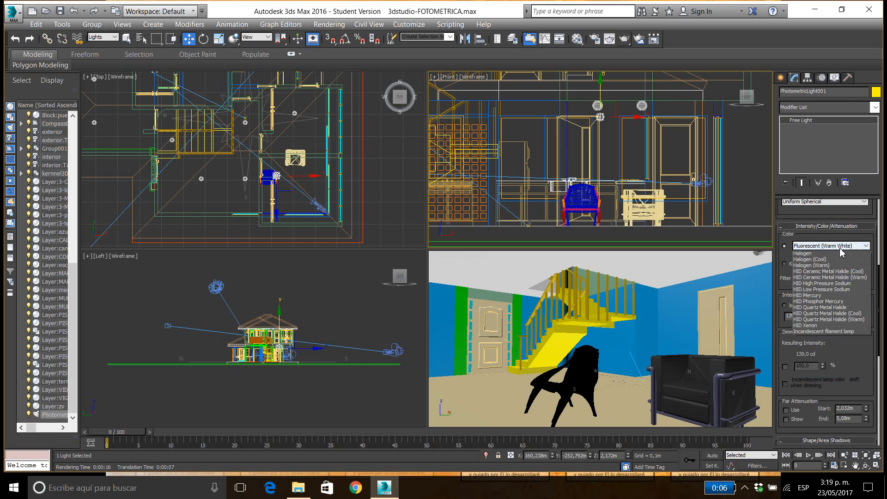
{"action": "left_click", "coordinate": [829, 254]}
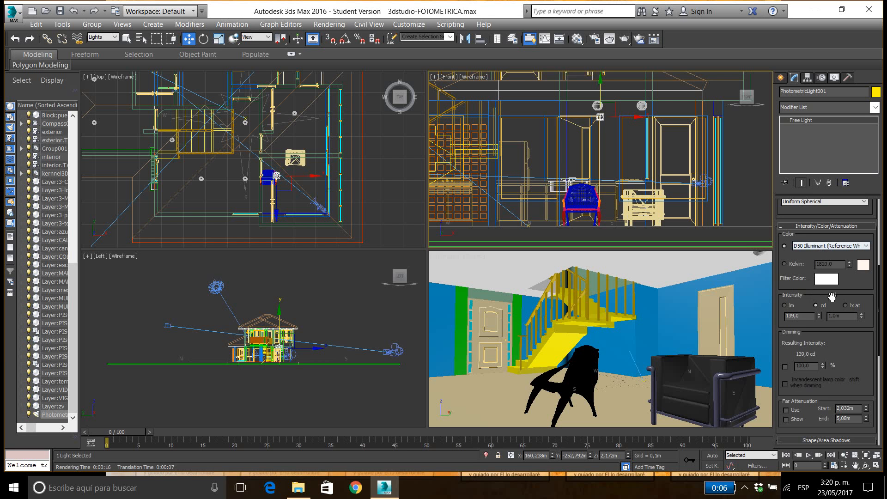
{"action": "left_click_drag", "start_coordinate": [880, 289], "coordinate": [880, 315]}
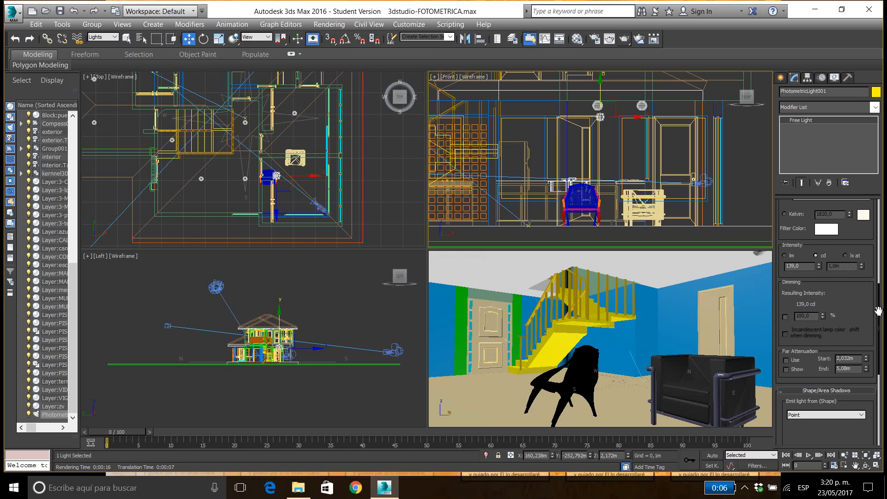
{"action": "left_click_drag", "start_coordinate": [880, 312], "coordinate": [875, 217]}
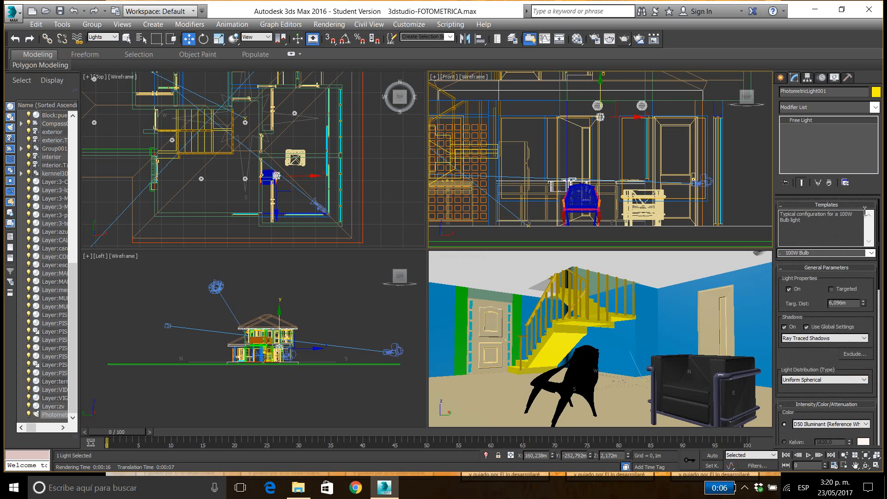
Step: Try the 75W Bulb template on the Free Light, reapply the 100W Bulb template and check its intensity settings
{"action": "left_click", "coordinate": [810, 253]}
{"action": "left_click", "coordinate": [871, 252]}
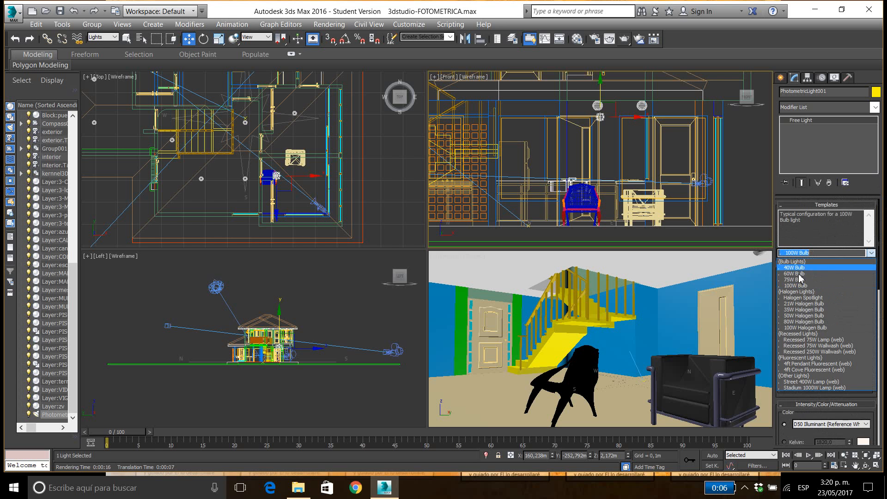
{"action": "left_click", "coordinate": [796, 282]}
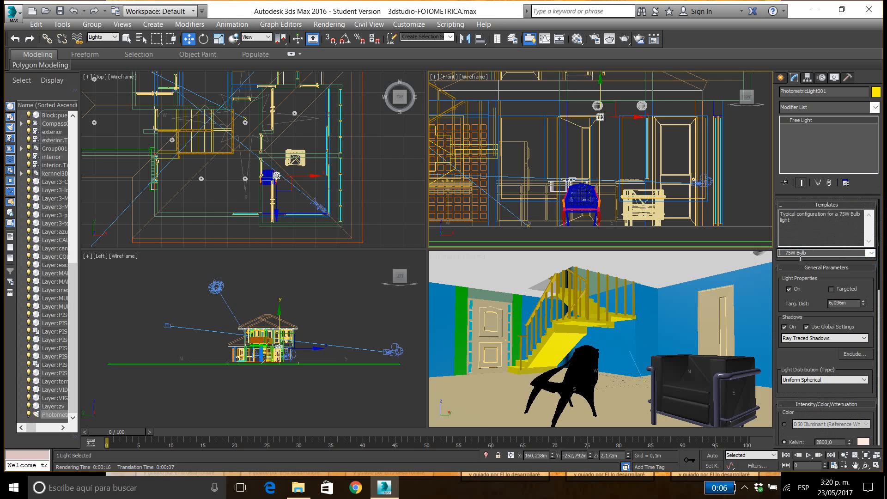
{"action": "left_click", "coordinate": [871, 253]}
{"action": "left_click", "coordinate": [852, 263]}
{"action": "left_click_drag", "start_coordinate": [879, 221], "coordinate": [879, 286]}
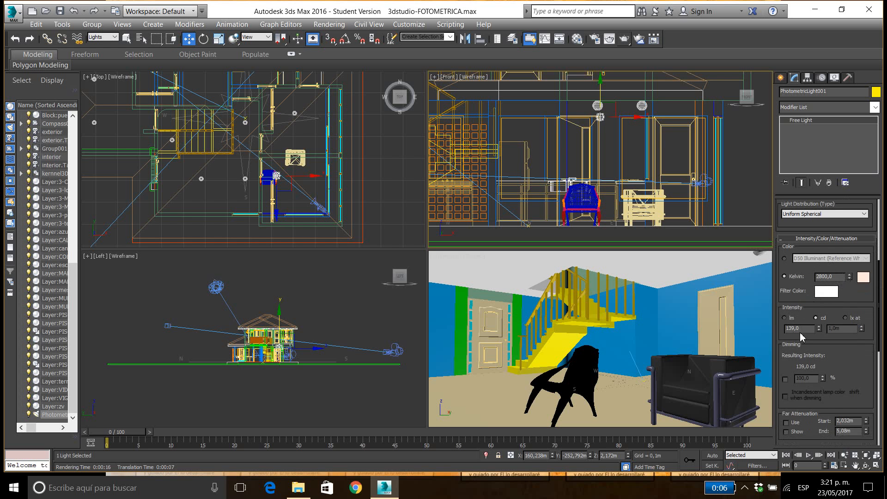
{"action": "left_click_drag", "start_coordinate": [880, 315], "coordinate": [880, 236]}
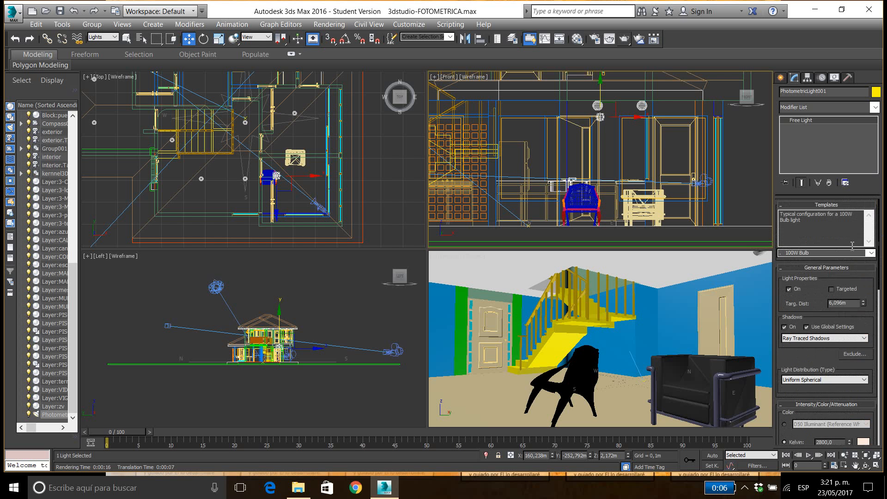
Step: Apply the 21W Halogen Bulb template to the Free Light and test-render the interior camera view
{"action": "left_click", "coordinate": [870, 254]}
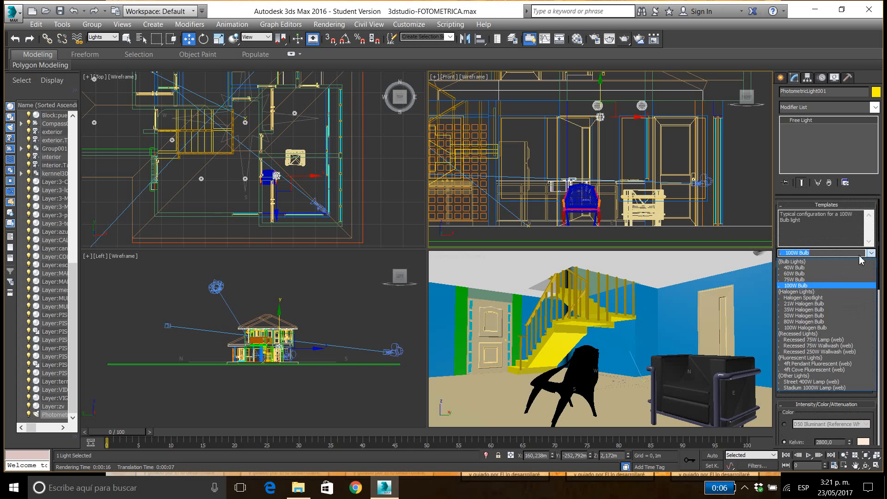
{"action": "left_click", "coordinate": [803, 306]}
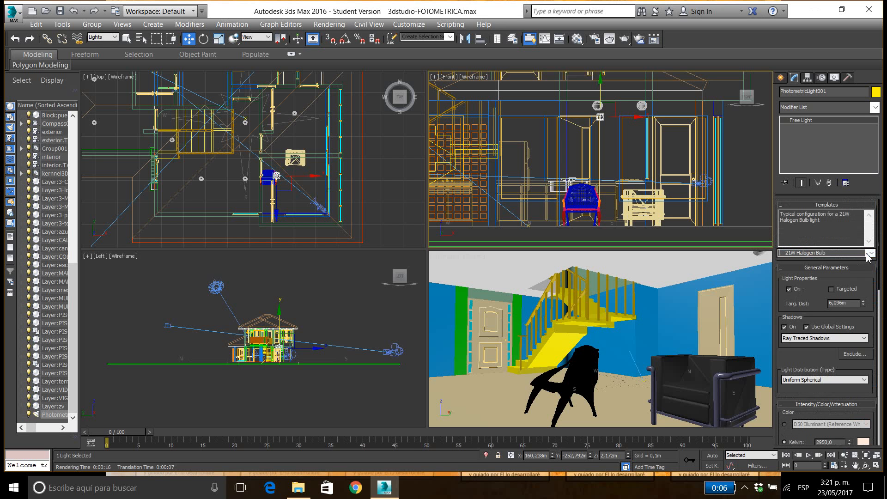
{"action": "left_click_drag", "start_coordinate": [881, 269], "coordinate": [878, 328]}
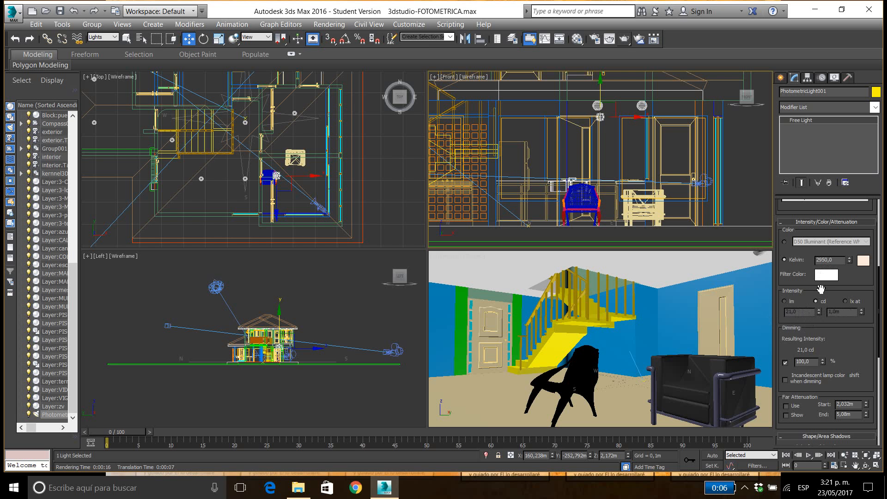
{"action": "left_click", "coordinate": [650, 267]}
{"action": "left_click", "coordinate": [625, 40]}
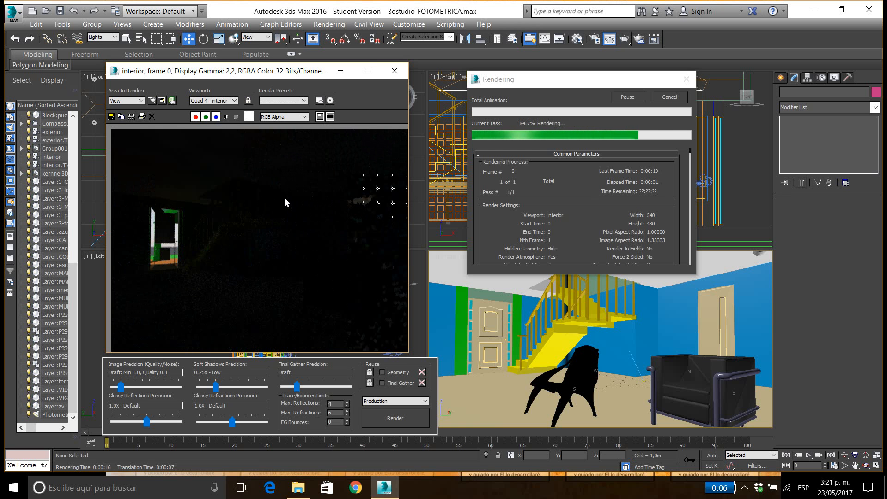
{"action": "left_click", "coordinate": [394, 71]}
Step: Set the Free Light's dimming percentage to 1000 and test-render the interior camera view
{"action": "left_click", "coordinate": [599, 117]}
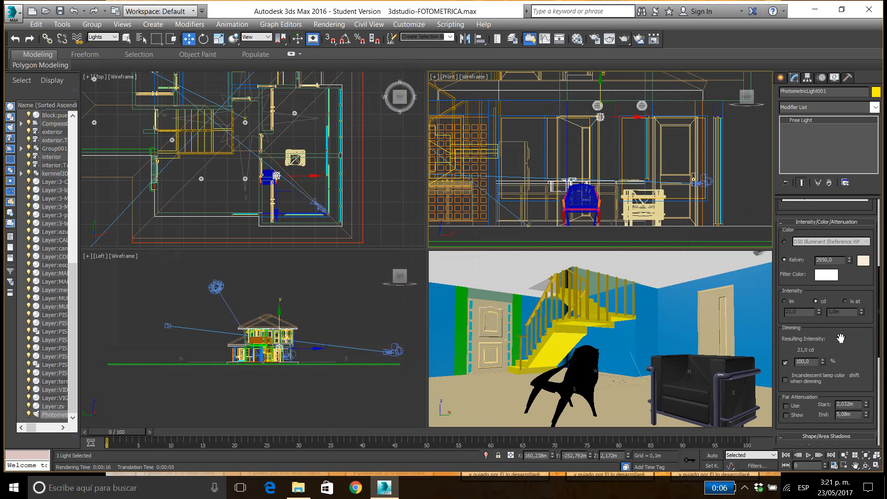
{"action": "scroll", "coordinate": [841, 340], "scroll_direction": "down", "scroll_amount": 2}
{"action": "scroll", "coordinate": [845, 319], "scroll_direction": "down", "scroll_amount": 3}
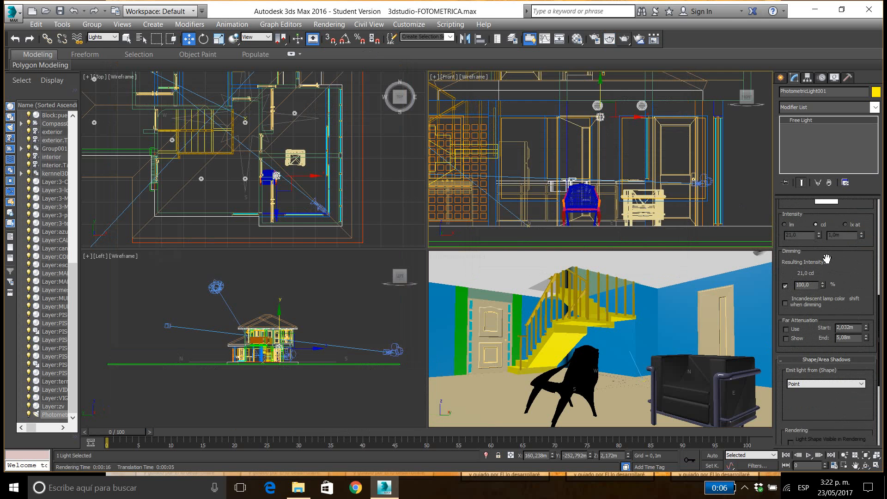
{"action": "double_click", "coordinate": [811, 285]}
{"action": "type", "text": "1"}
{"action": "key", "text": "Return"}
{"action": "left_click", "coordinate": [709, 280]}
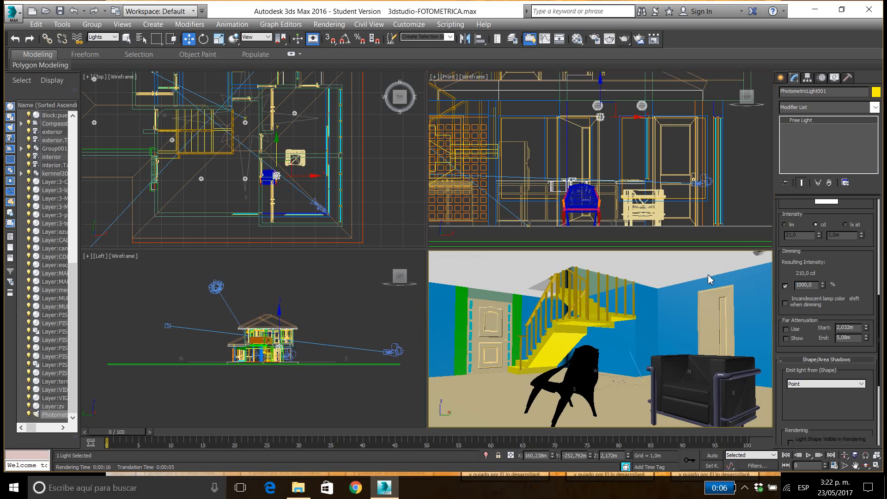
{"action": "left_click", "coordinate": [628, 40]}
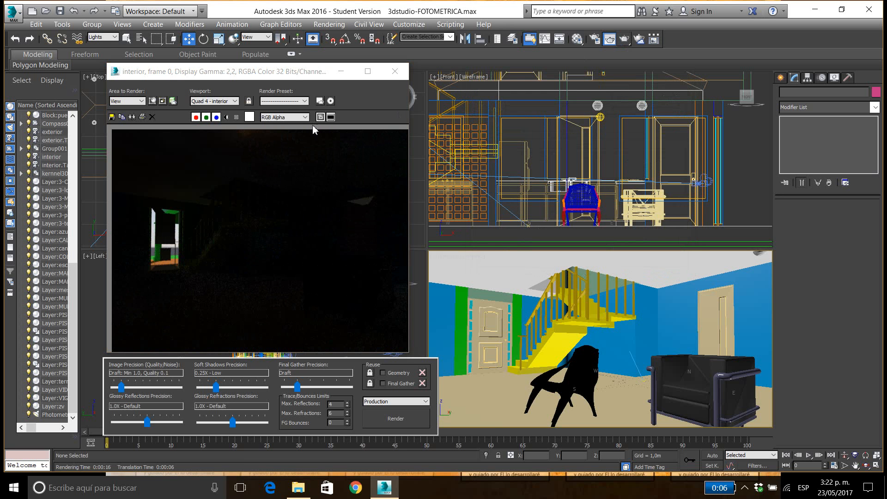
{"action": "left_click", "coordinate": [394, 71]}
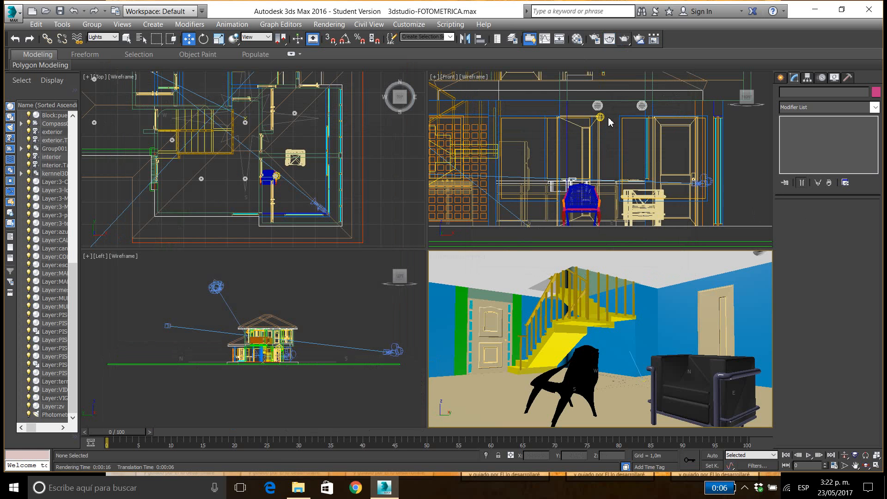
Step: Raise the Free Light's dimming percentage to 10000 and render the interior camera view again
{"action": "left_click", "coordinate": [600, 117]}
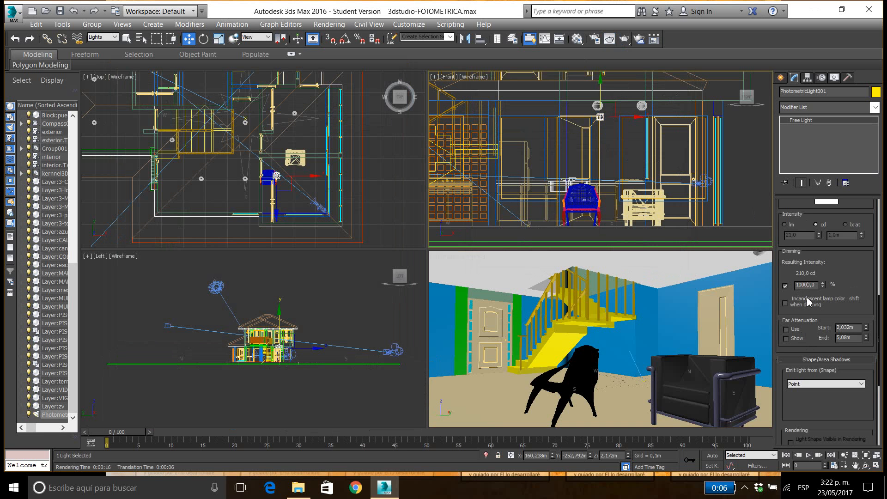
{"action": "key", "text": "Return"}
{"action": "left_click", "coordinate": [659, 285]}
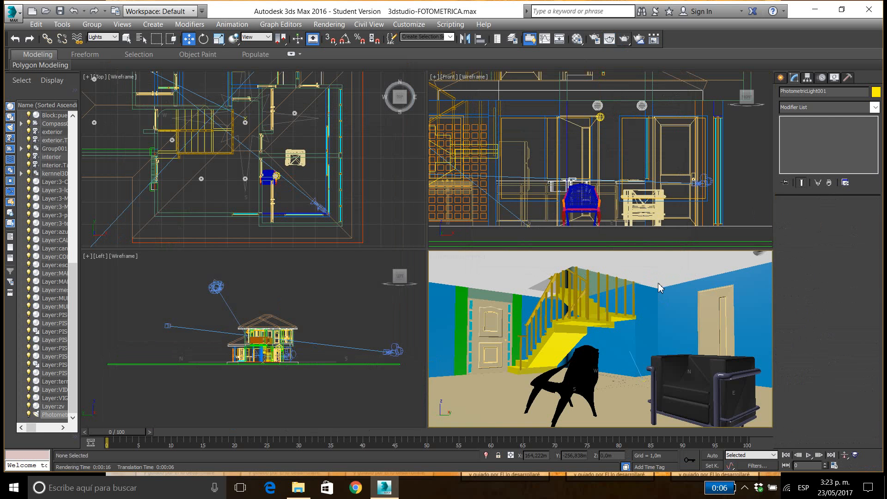
{"action": "left_click", "coordinate": [610, 38]}
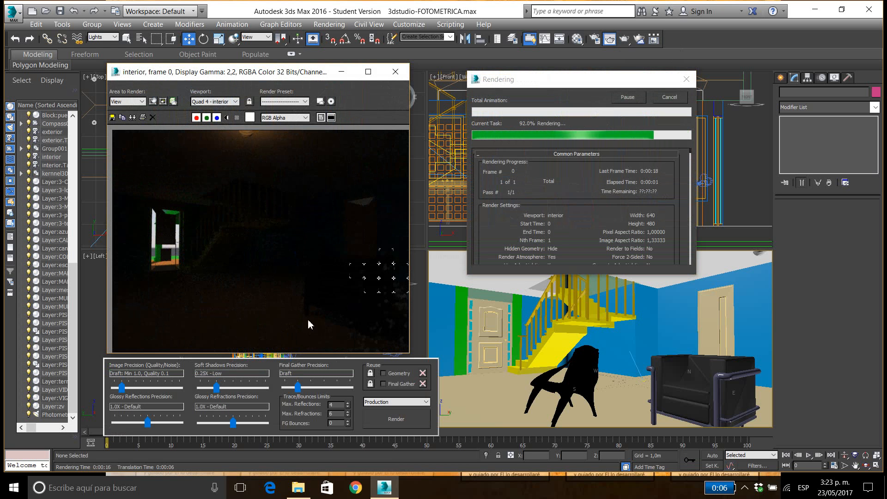
{"action": "left_click", "coordinate": [402, 72]}
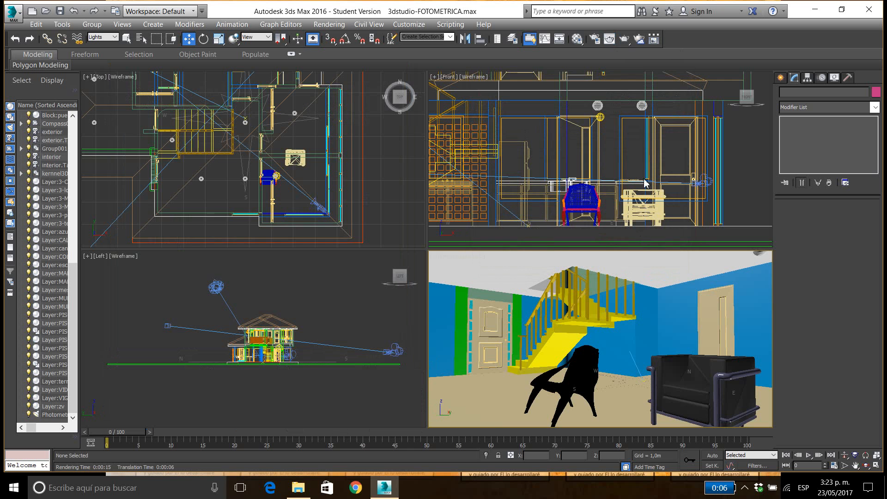
Step: Raise the Free Light's dimming percentage to 100000 and test-render the interior camera view, closing the rendered frame
{"action": "left_click", "coordinate": [599, 117]}
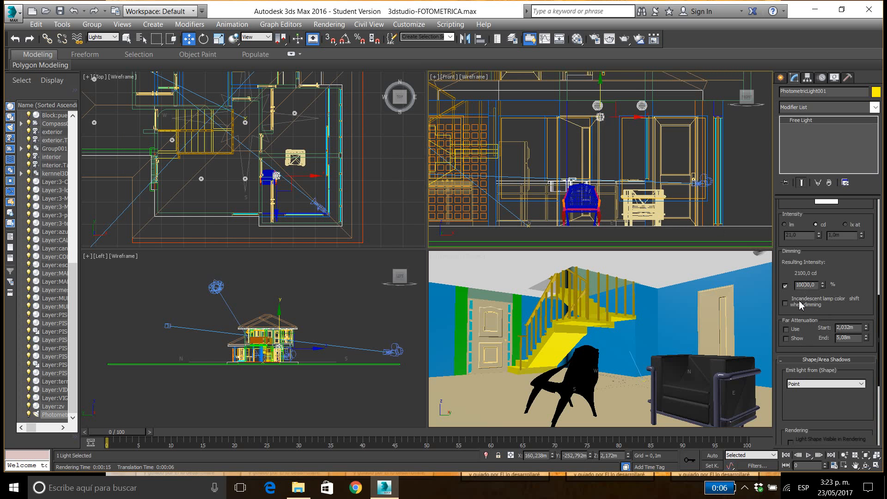
{"action": "key", "text": "Return"}
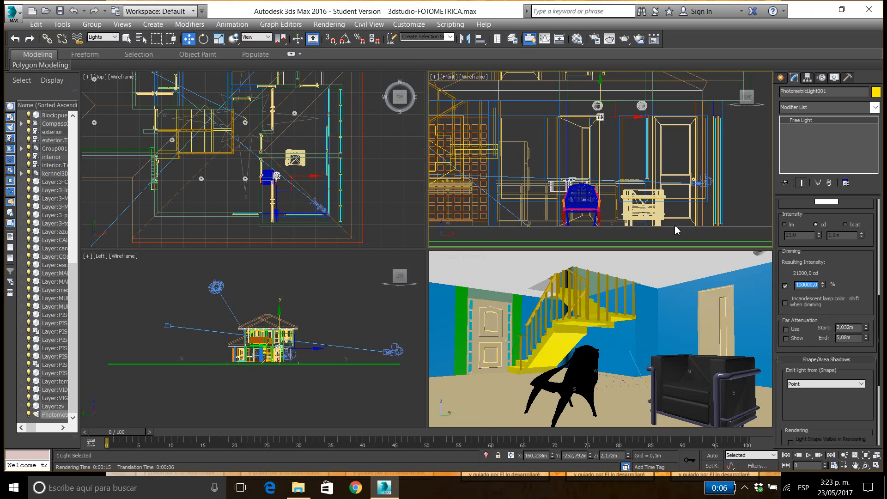
{"action": "right_click", "coordinate": [682, 278]}
{"action": "left_click", "coordinate": [682, 277]}
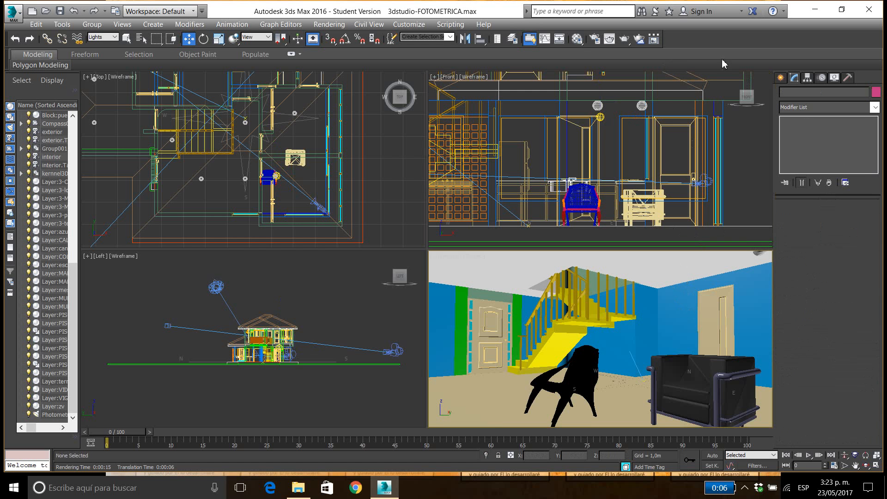
{"action": "left_click", "coordinate": [624, 40]}
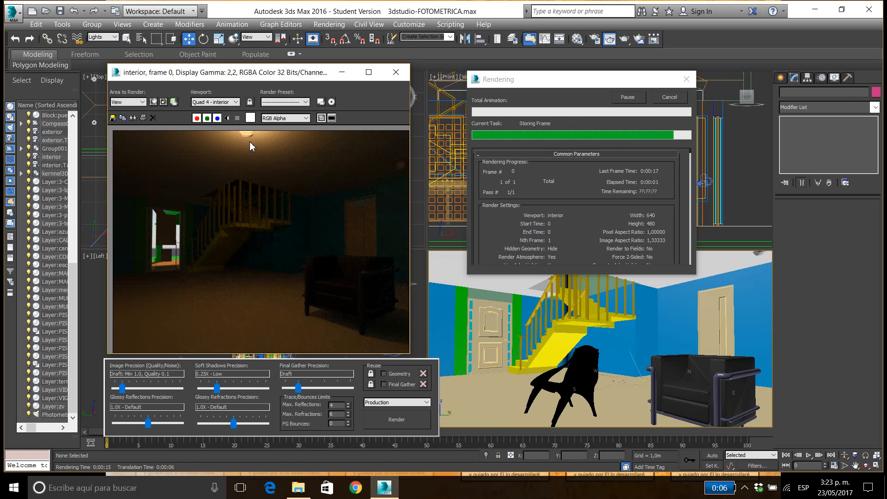
{"action": "left_click", "coordinate": [396, 72]}
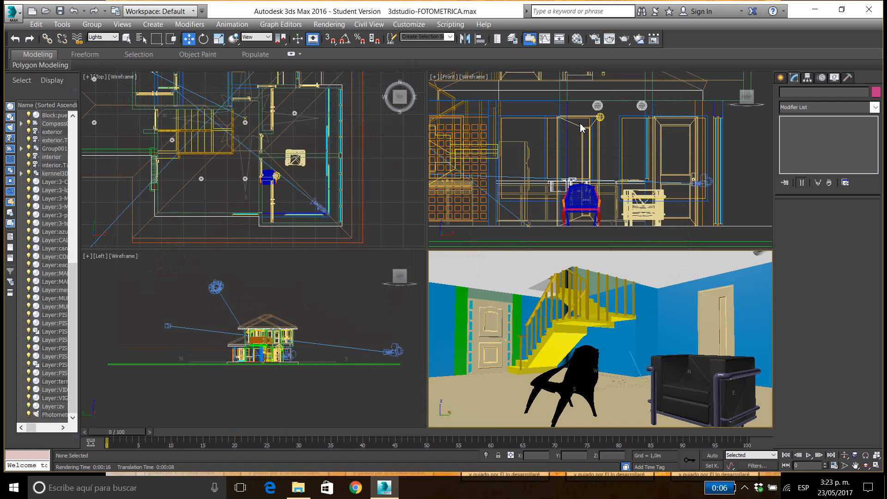
Step: Switch the Free Light's color from Kelvin to the D65 Illuminant (Reference White) preset
{"action": "left_click", "coordinate": [601, 118]}
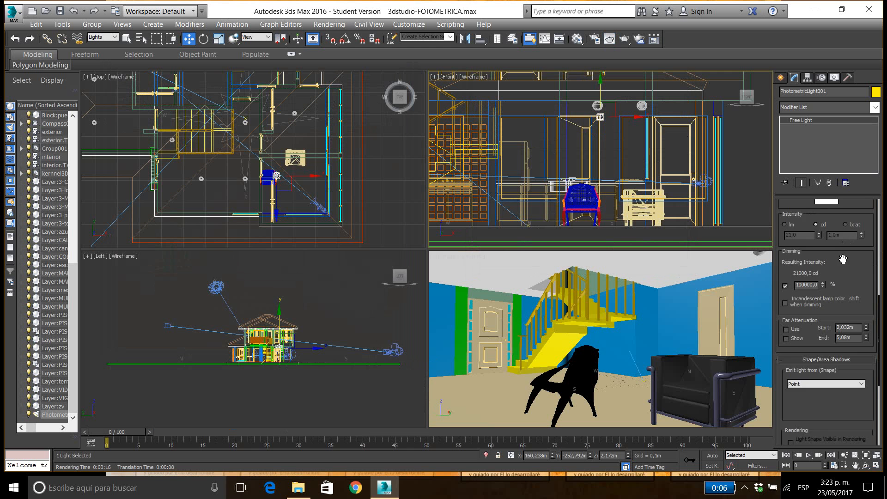
{"action": "left_click_drag", "start_coordinate": [843, 259], "coordinate": [831, 336]}
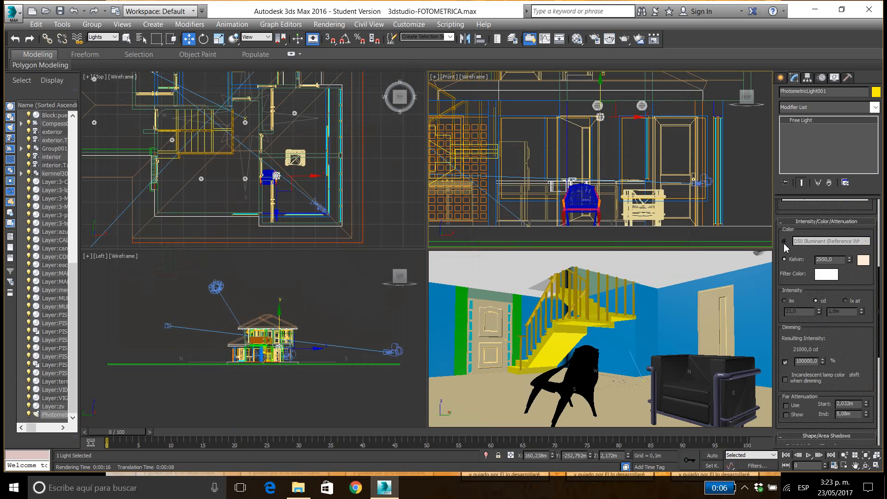
{"action": "left_click", "coordinate": [784, 242]}
{"action": "left_click", "coordinate": [821, 240]}
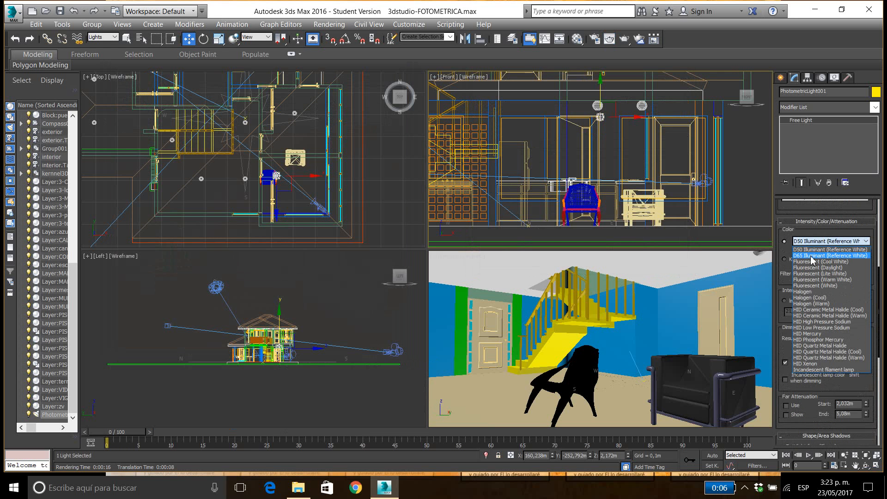
{"action": "left_click", "coordinate": [811, 256]}
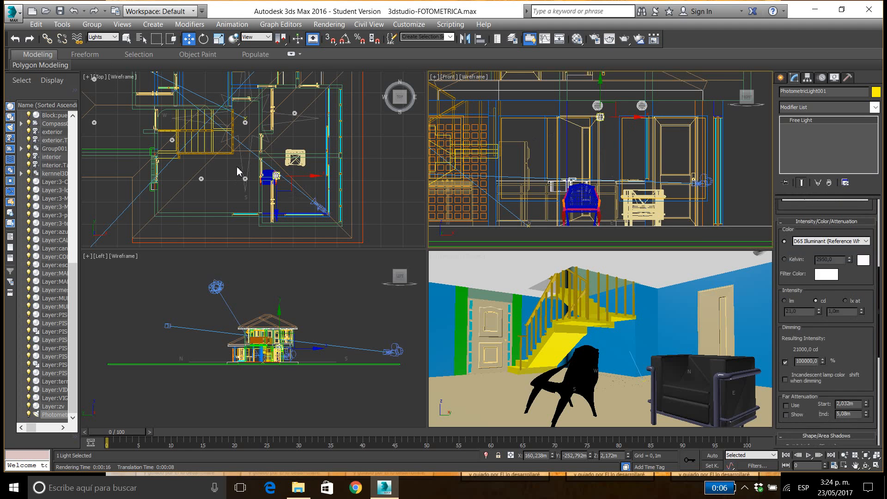
Step: Clone the Free Light as two instances in the Top view, at about X 161.08, Y -249.92 m and X 156.87, Y -253.02 m
{"action": "middle_click_drag", "start_coordinate": [286, 167], "coordinate": [287, 183]}
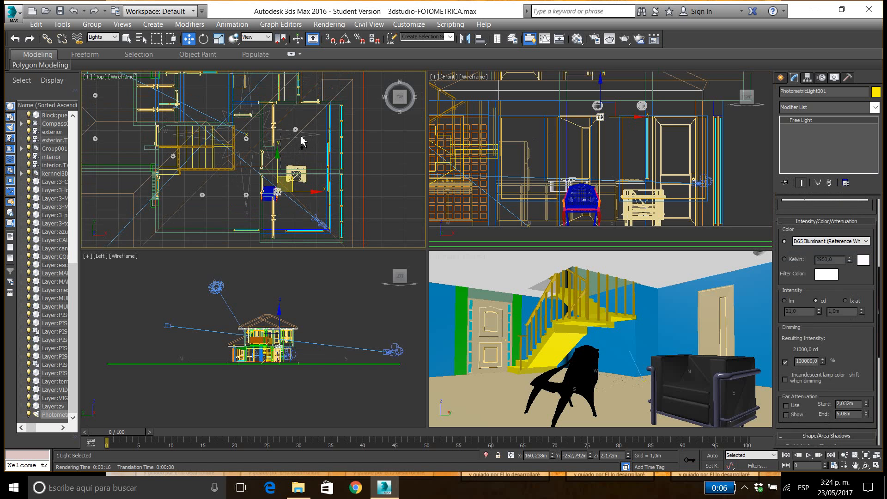
{"action": "left_click_drag", "start_coordinate": [291, 183], "coordinate": [314, 124], "text": "shift"}
{"action": "left_click", "coordinate": [444, 289]}
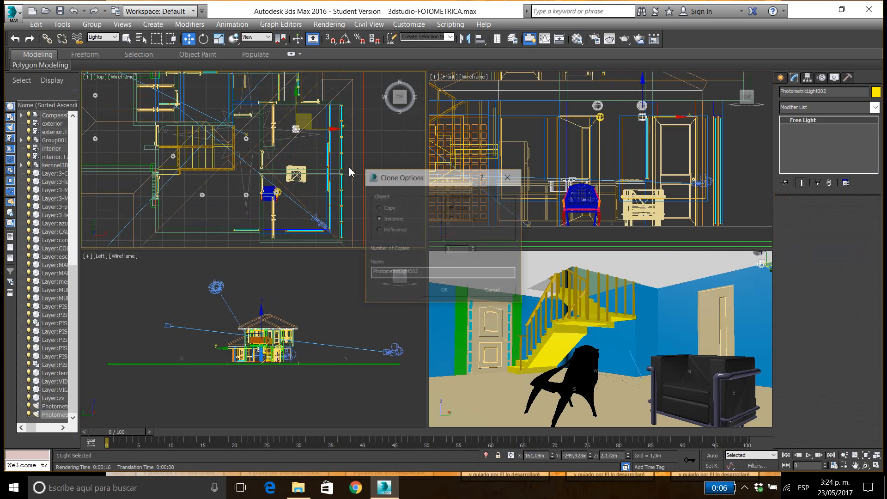
{"action": "mouse_move", "coordinate": [310, 116]}
{"action": "left_mouse_down"}
{"action": "mouse_move", "coordinate": [249, 146]}
{"action": "mouse_move", "coordinate": [218, 184]}
{"action": "left_mouse_up"}
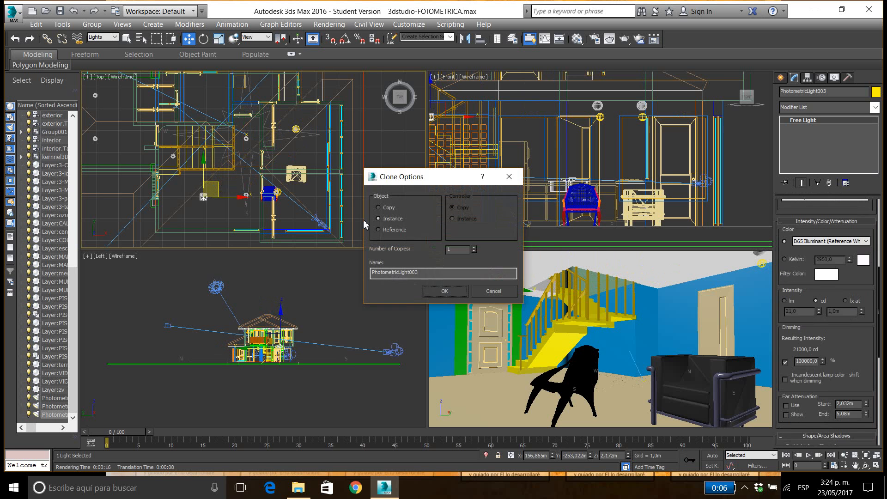
{"action": "left_click", "coordinate": [441, 290]}
Step: Test-render the interior camera view with the three Free Lights, close the rendered frame and save the scene
{"action": "left_click", "coordinate": [663, 274]}
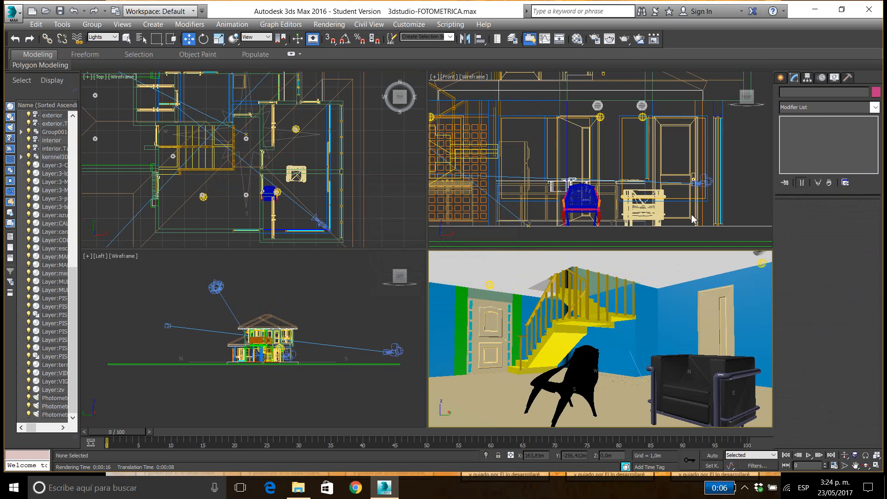
{"action": "left_click", "coordinate": [626, 40]}
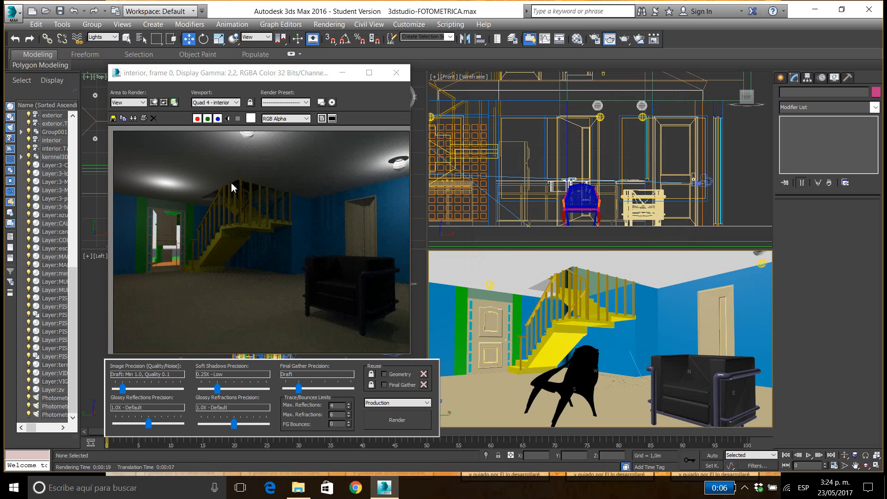
{"action": "left_click", "coordinate": [395, 72]}
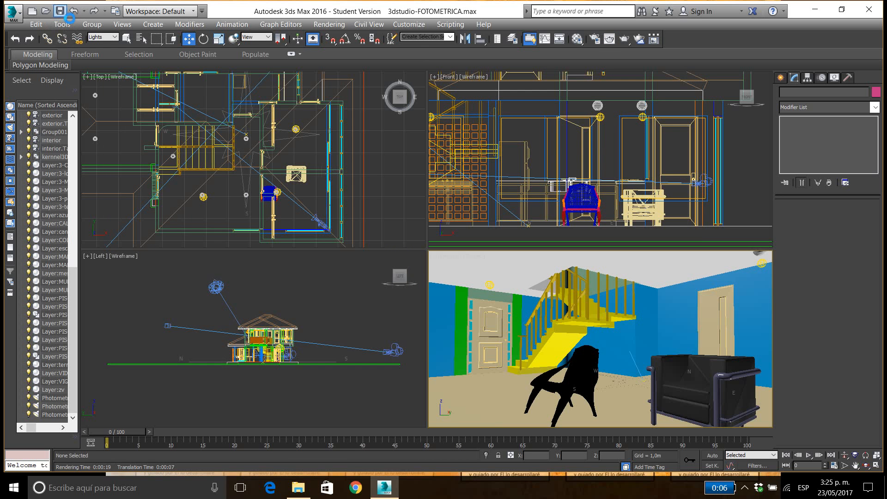
{"action": "left_click", "coordinate": [59, 10]}
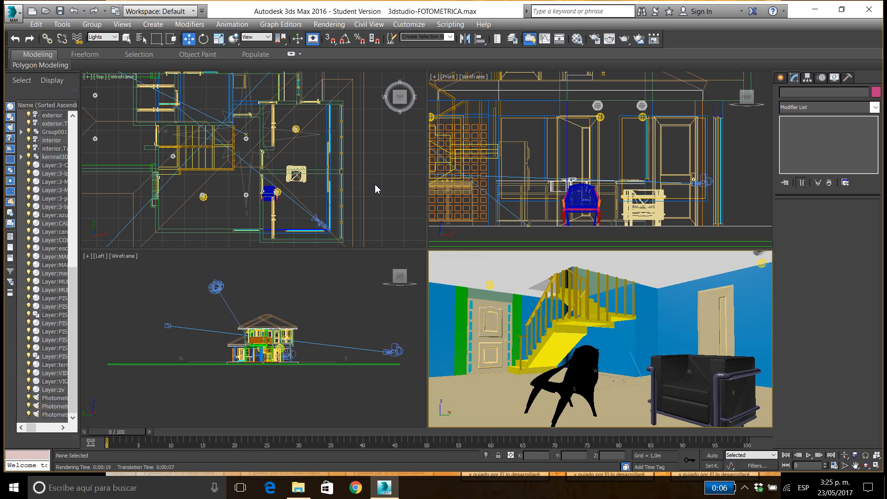